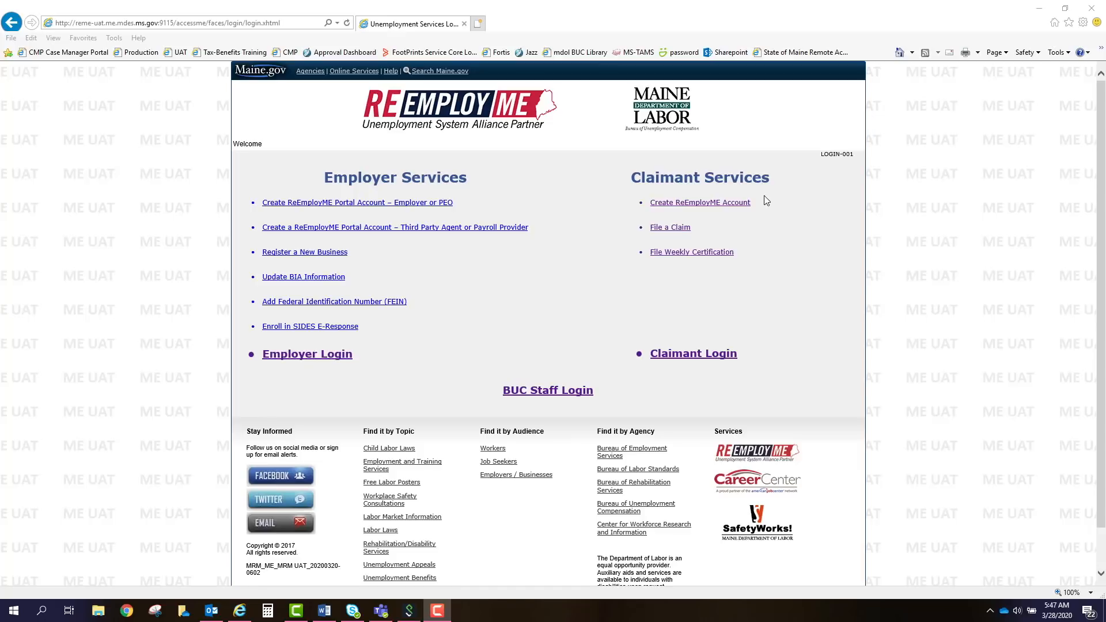
Log in to the claimant portal with the claimant's user ID and password.
left_click(684, 231)
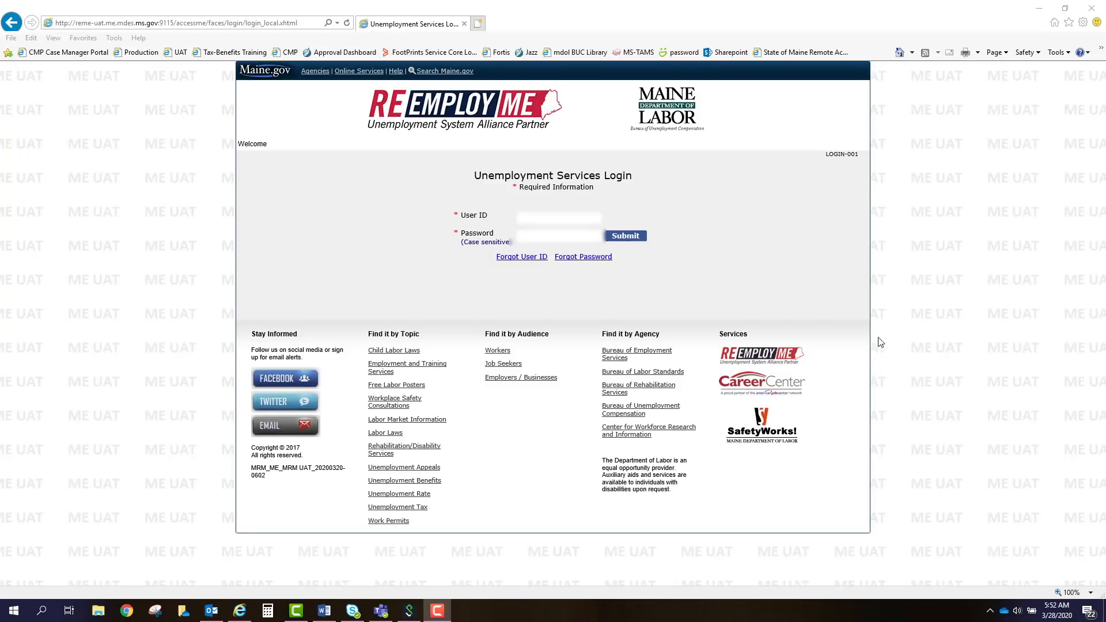
left_click(540, 223)
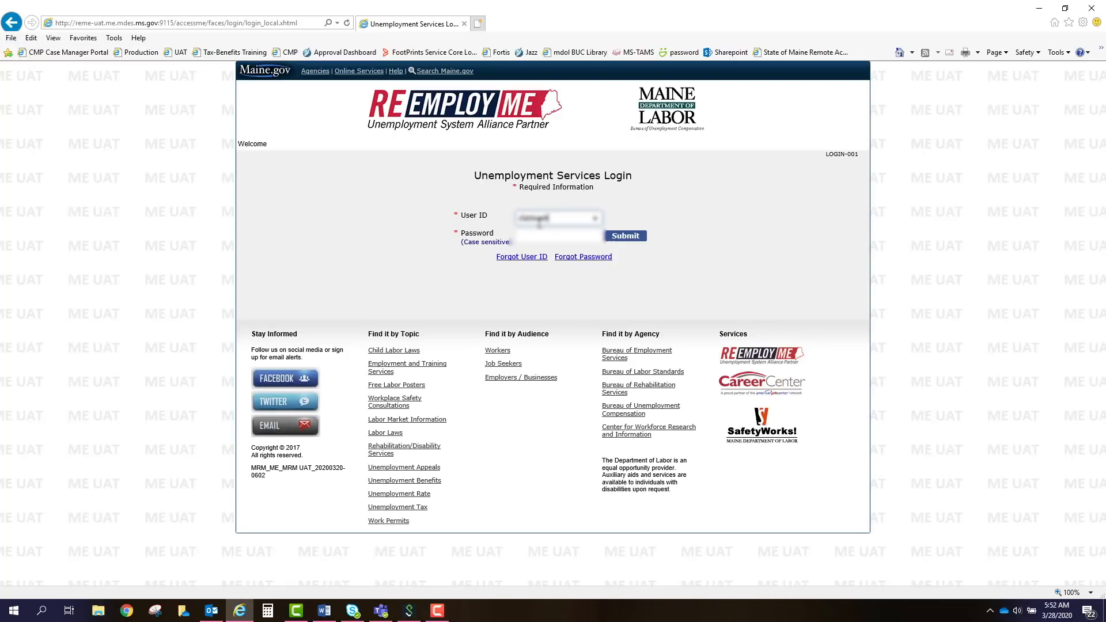
key("Tab")
type("••••••")
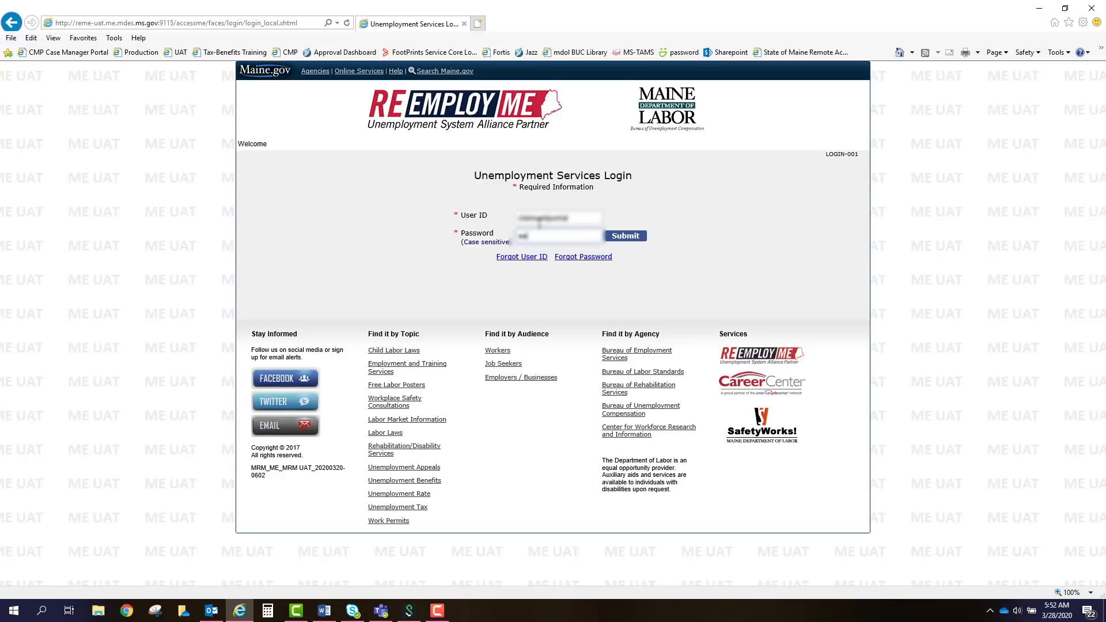
type("•••••••")
left_click(623, 237)
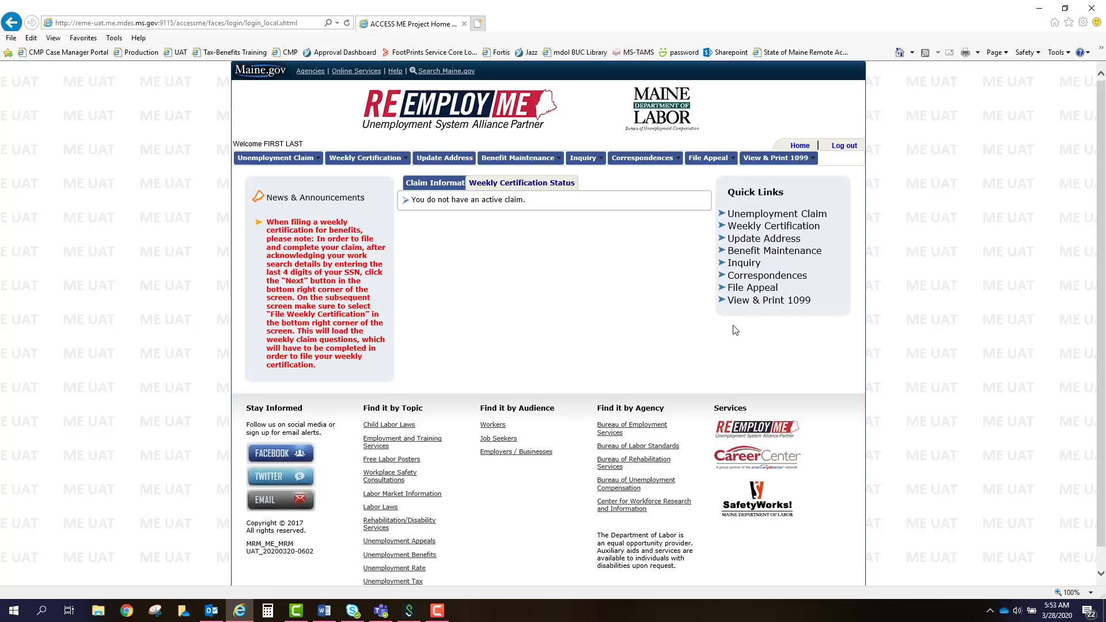
Choose File Unemployment Claim from the Unemployment Claim menu.
left_click(276, 157)
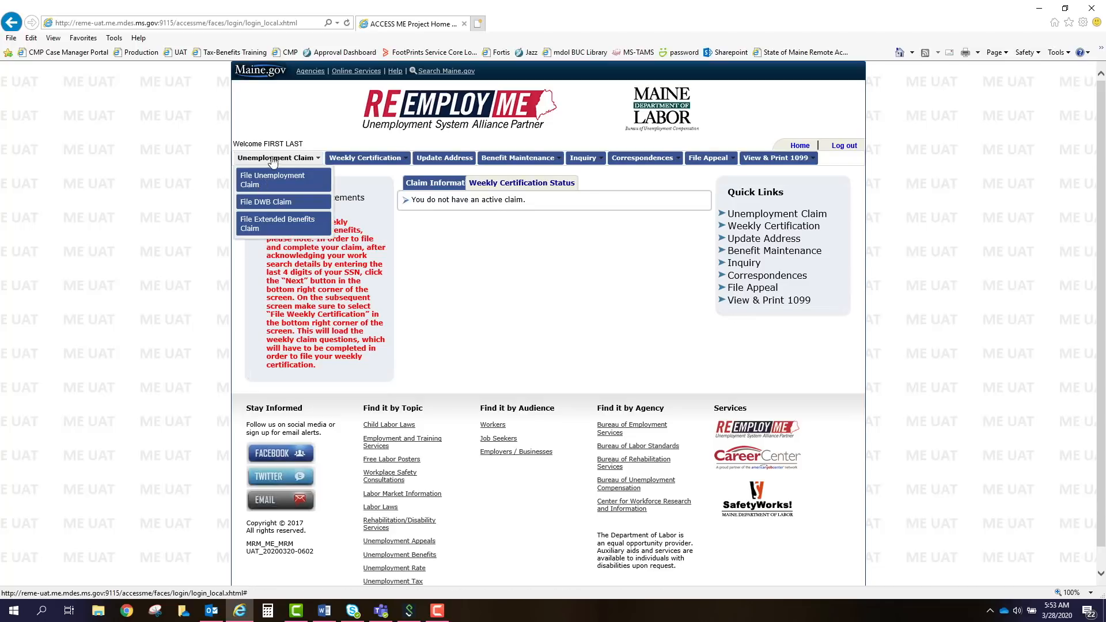
left_click(289, 189)
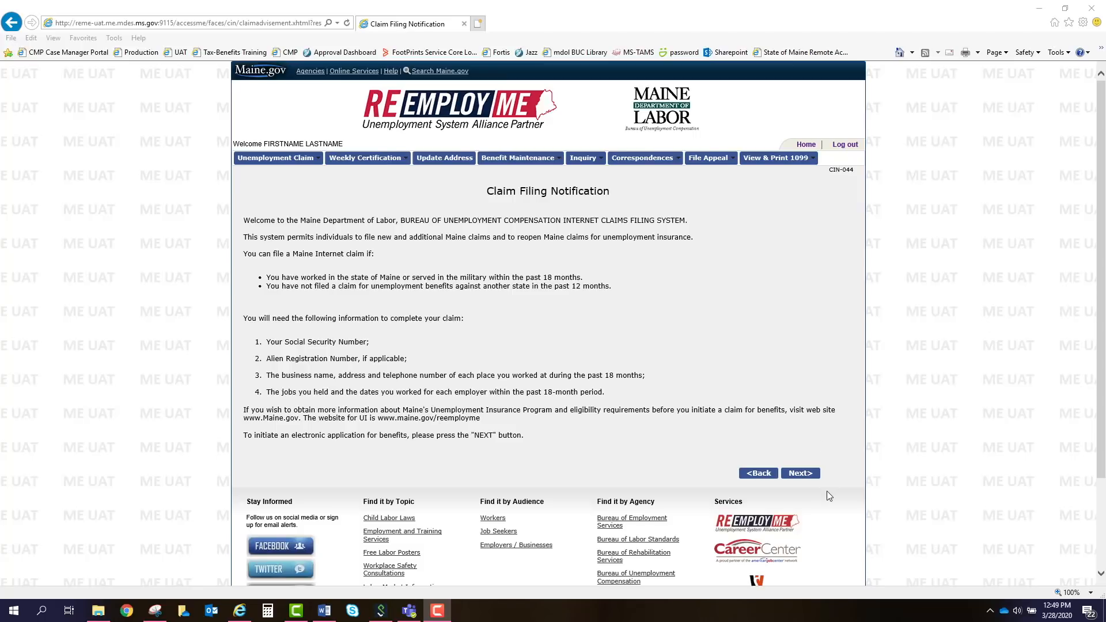
Continue past the notice and enter name 'First' 'Last' with birth date 01011980.
left_click(800, 473)
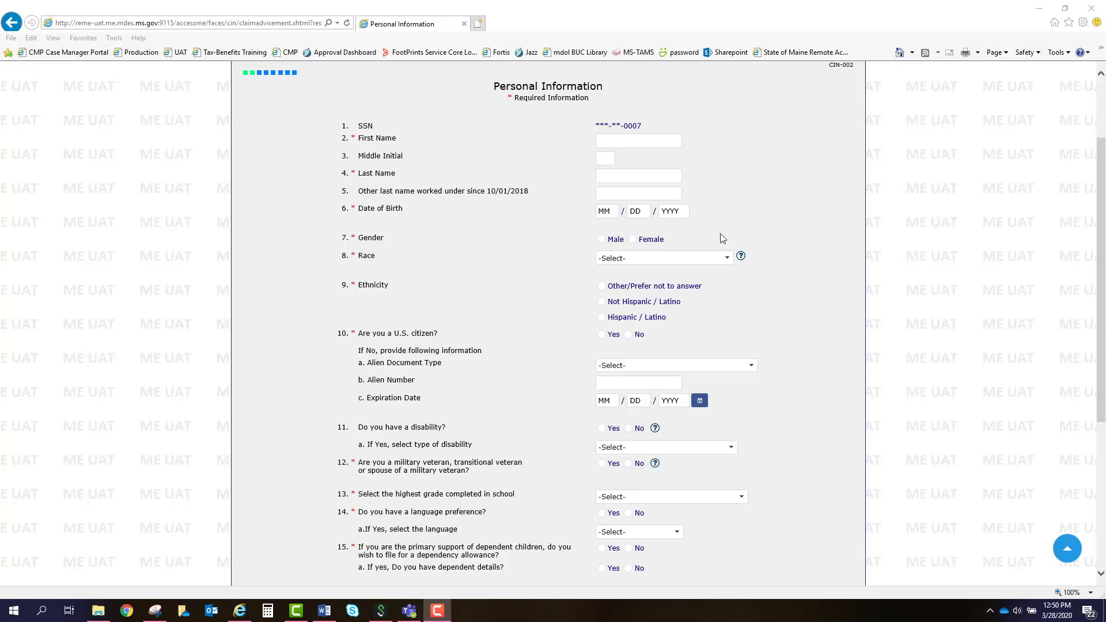
left_click(665, 137)
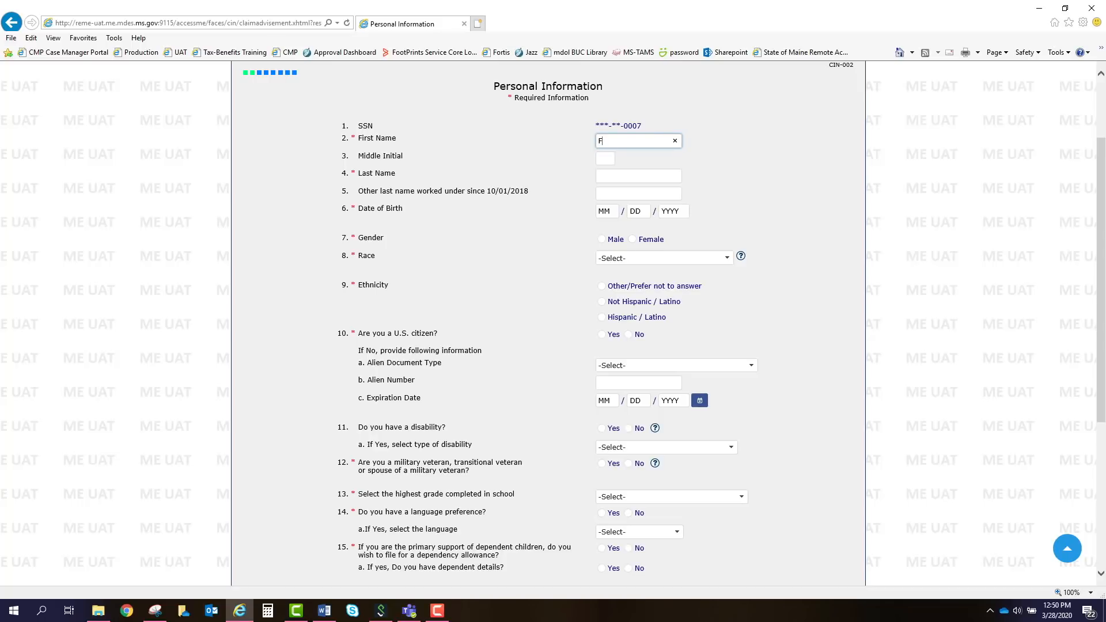
left_click(612, 142)
type("First")
key("Tab")
type("Last")
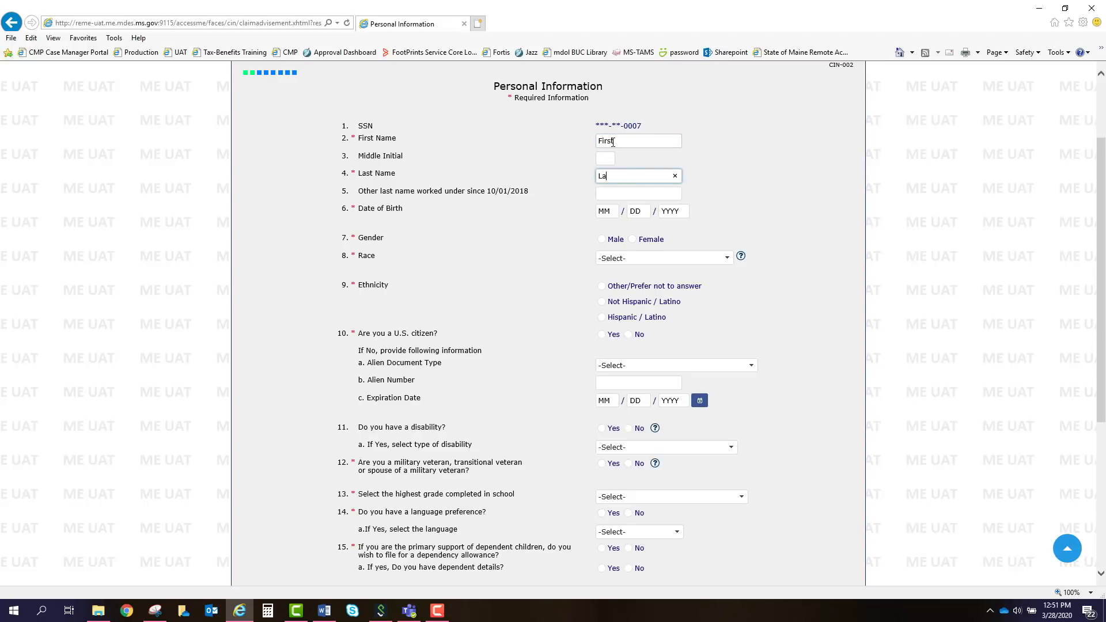
key("Tab")
key("Tab")
type("0")
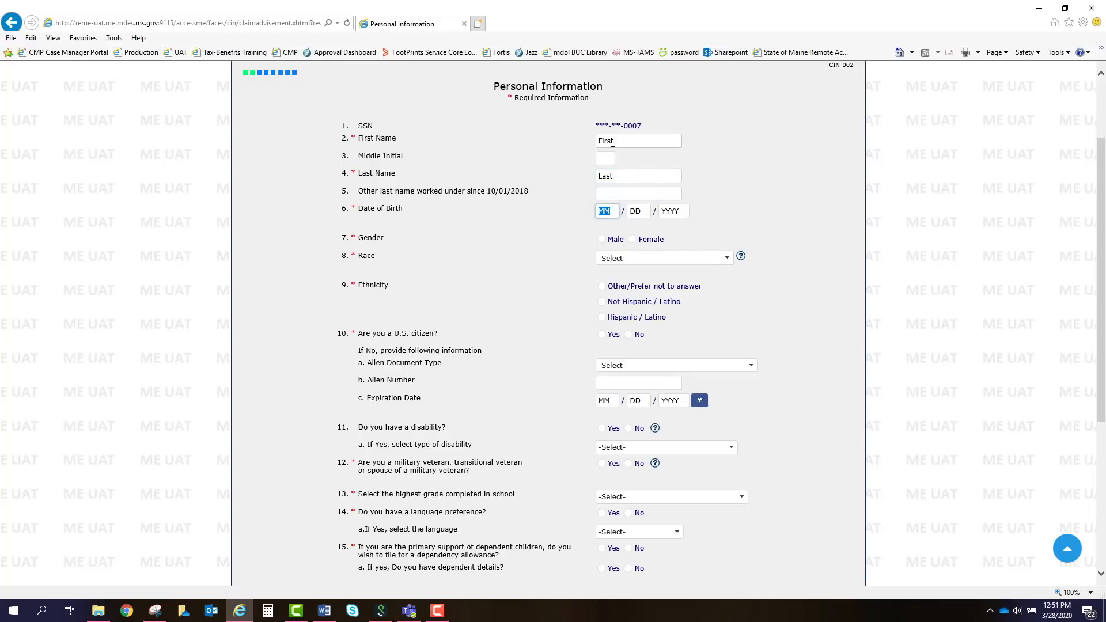
type("1")
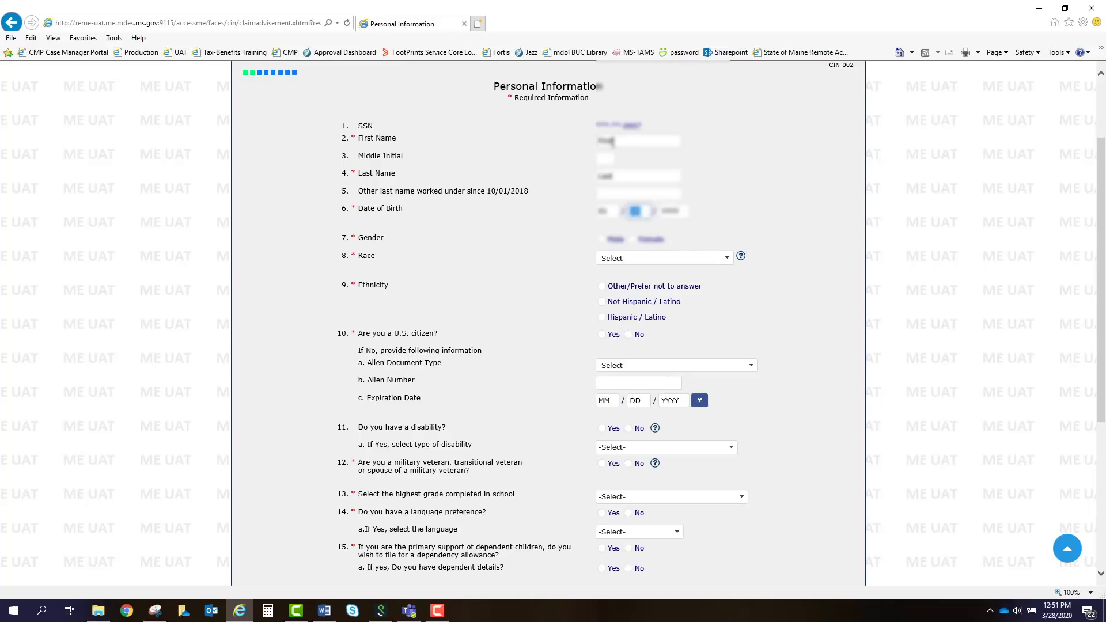
type("011980")
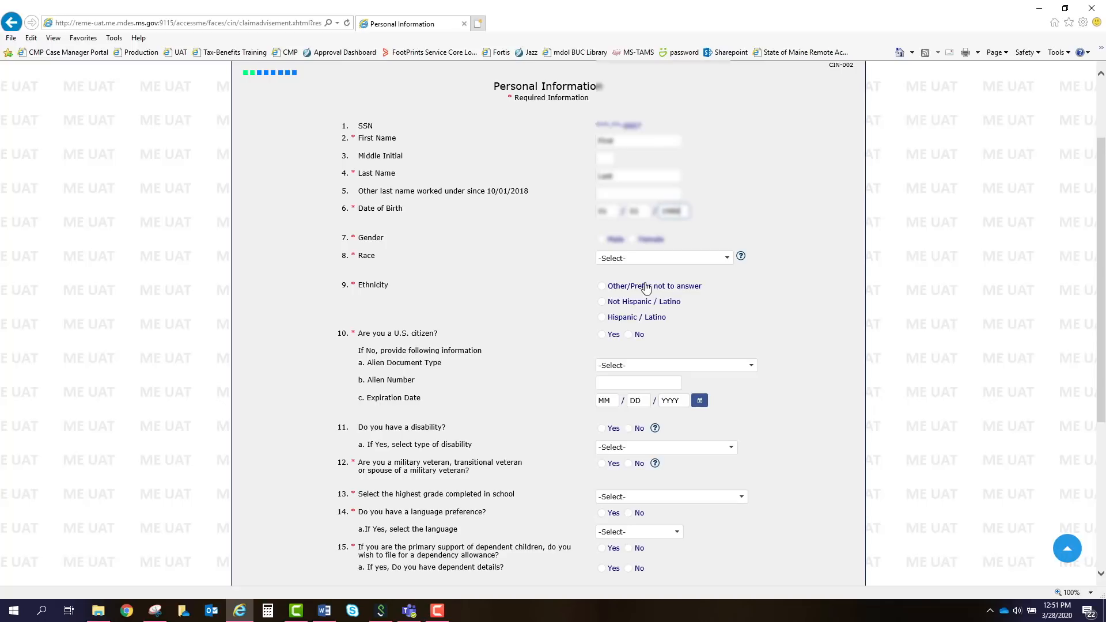
Mark gender Male, race Other/Prefer not to answer, and U.S. citizen Yes.
left_click(610, 245)
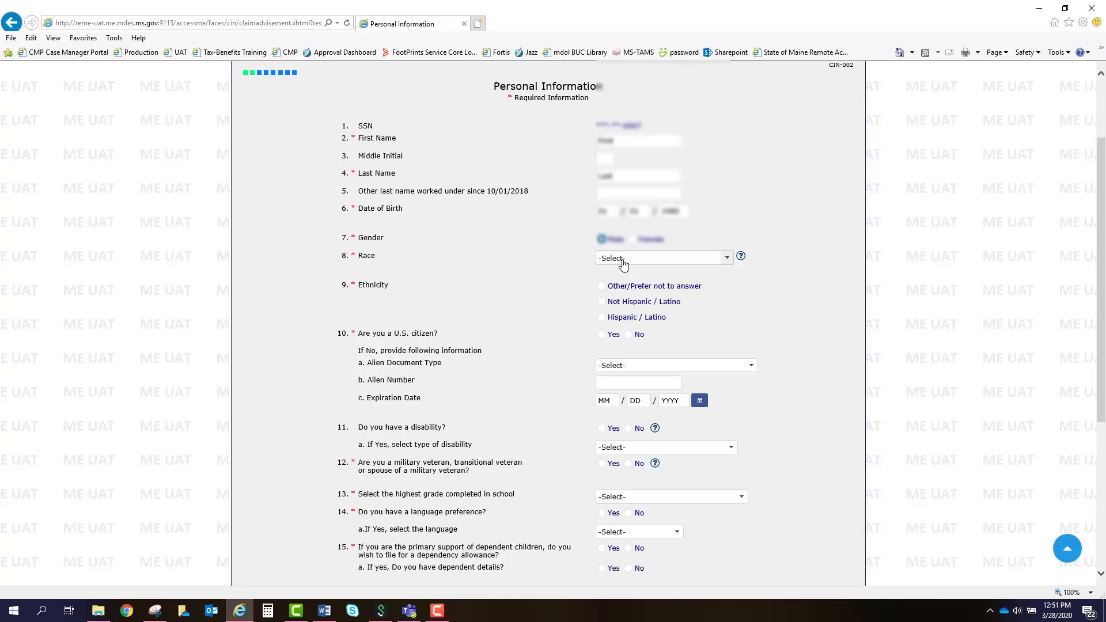
left_click(622, 259)
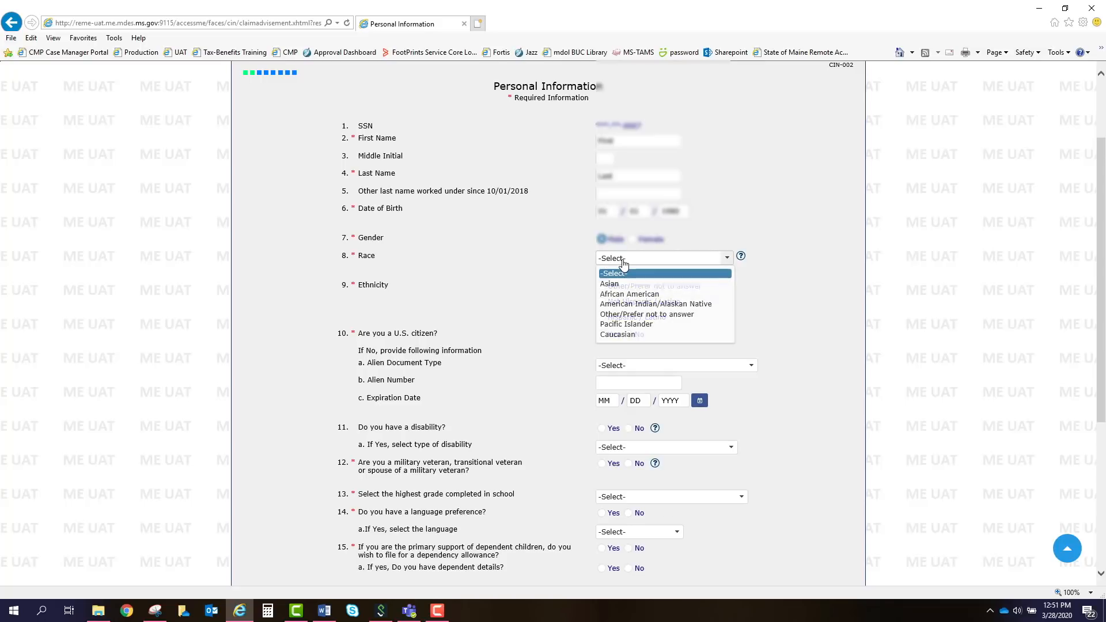
left_click(657, 317)
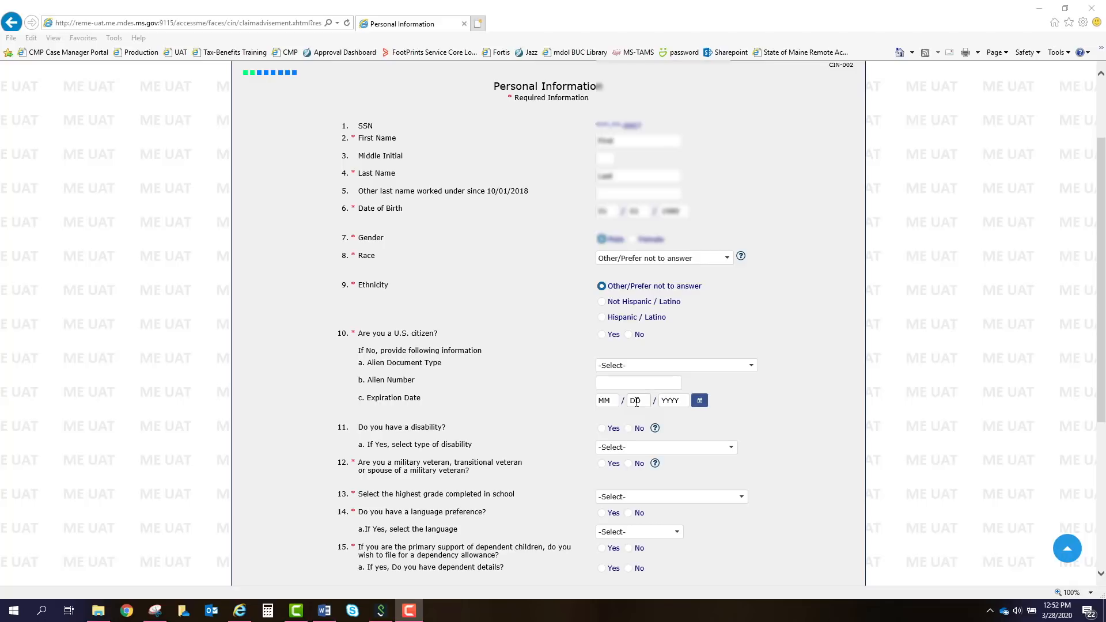
left_click(601, 335)
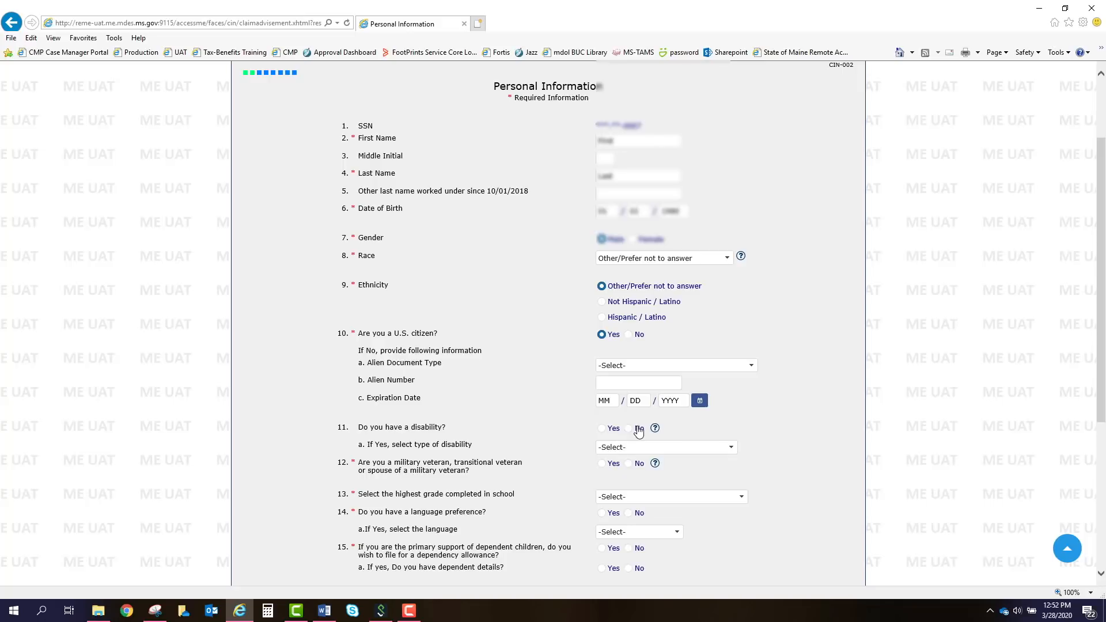
Answer No to veteran status and set highest grade to High School Grad with a Diploma.
scroll(638, 429, "down", 3)
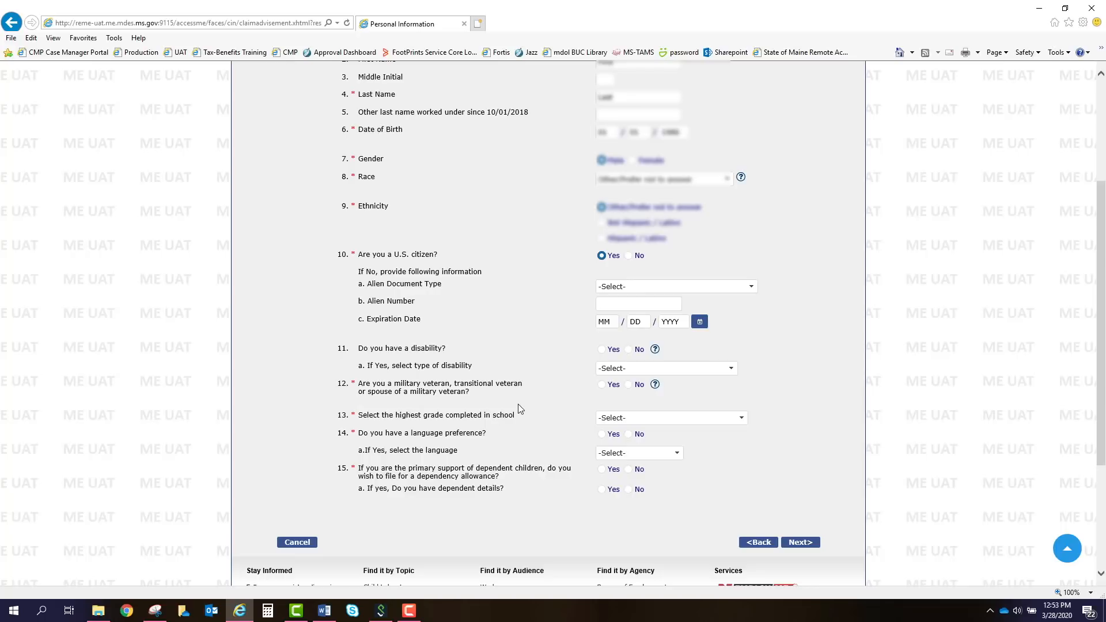
left_click(628, 385)
left_click(638, 418)
scroll(655, 469, "down", 2)
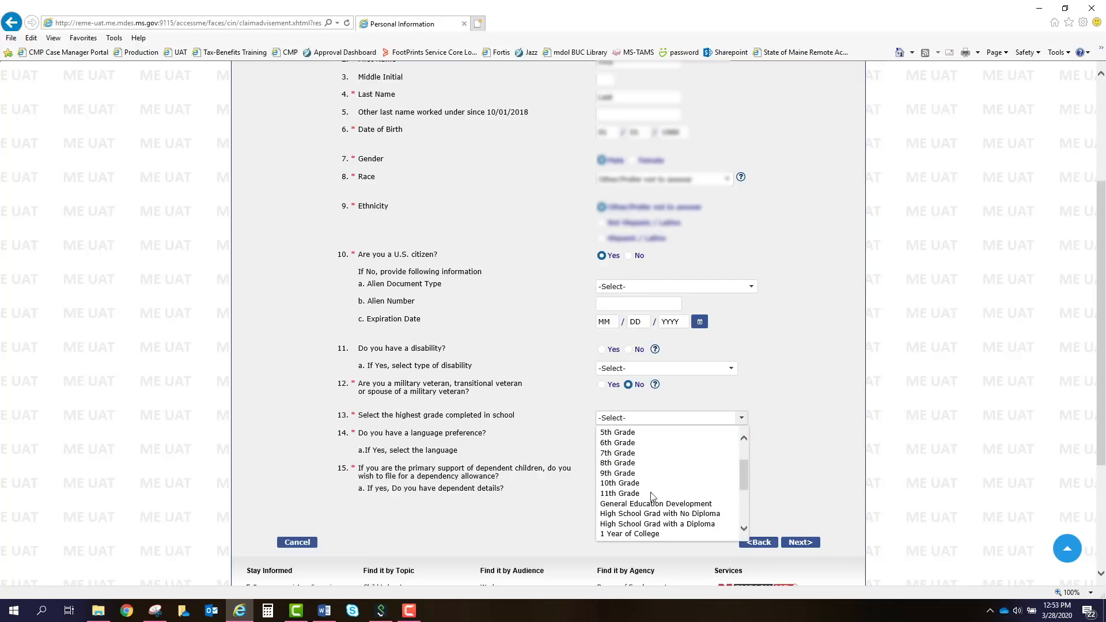
left_click(666, 524)
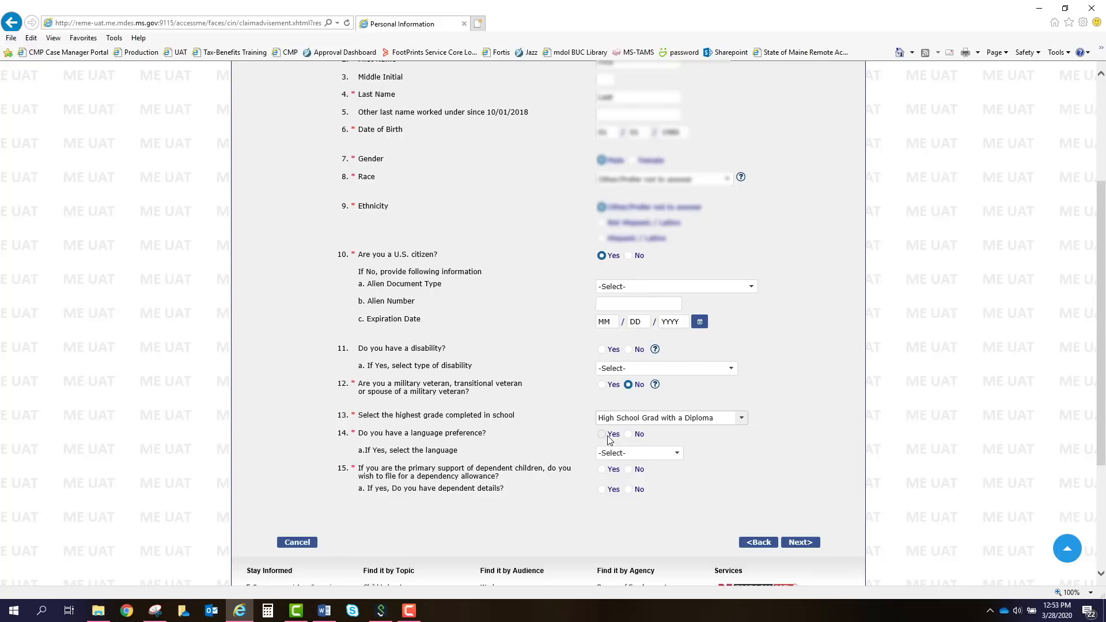
Answer No to the language preference and dependency allowance questions.
left_click(641, 454)
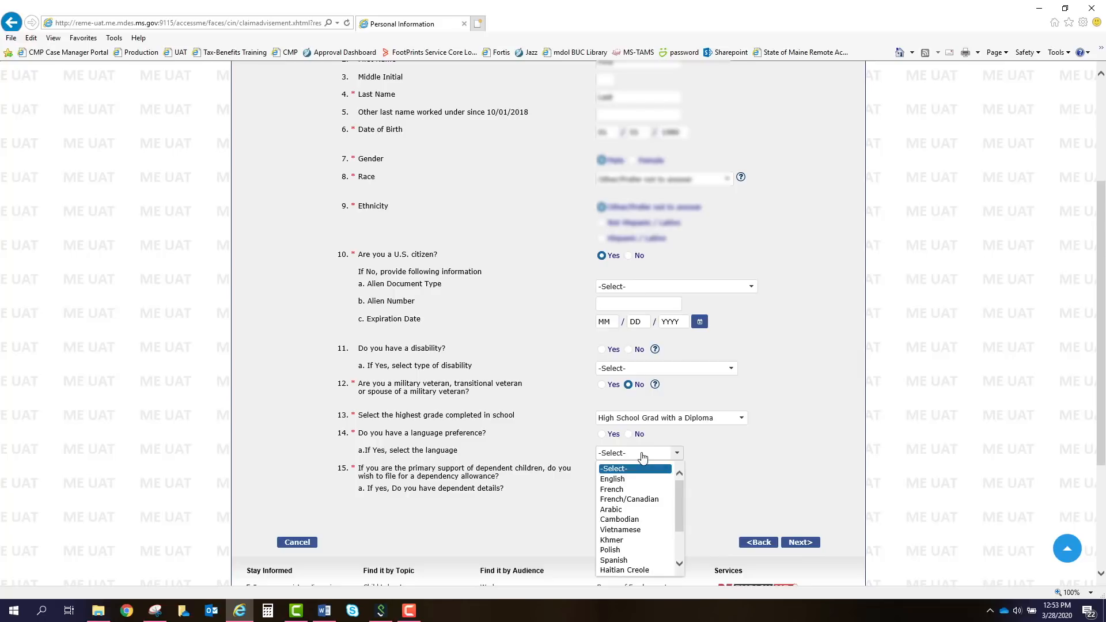
left_click(643, 455)
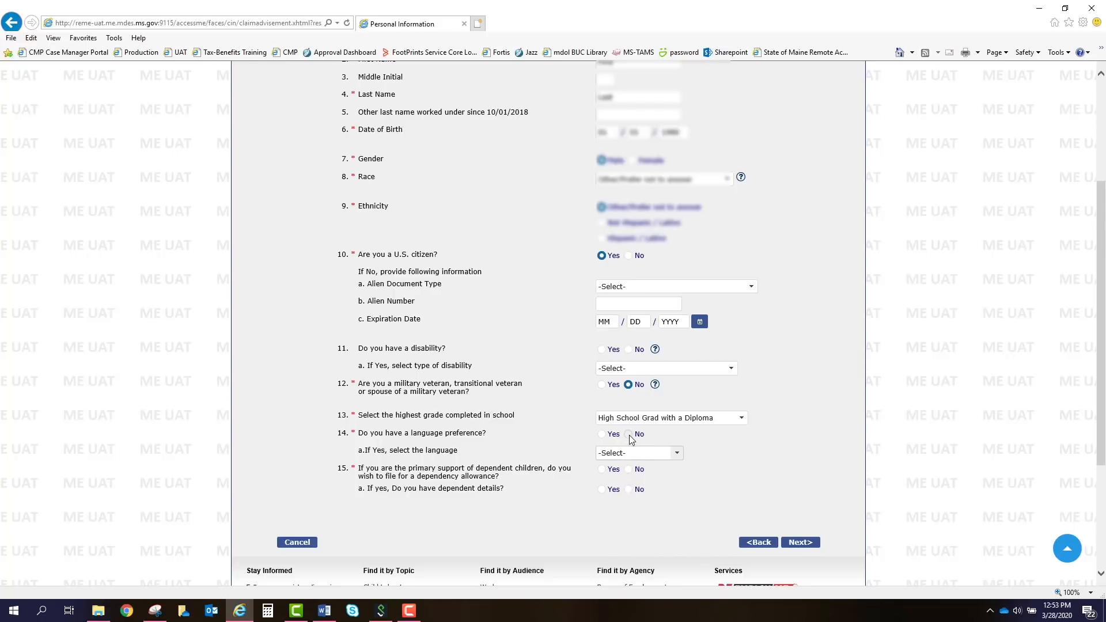
left_click(628, 435)
left_click(628, 469)
Submit Personal Information and enter the mailing street, city, Maine as state, and corrected ZIP code.
left_click(799, 542)
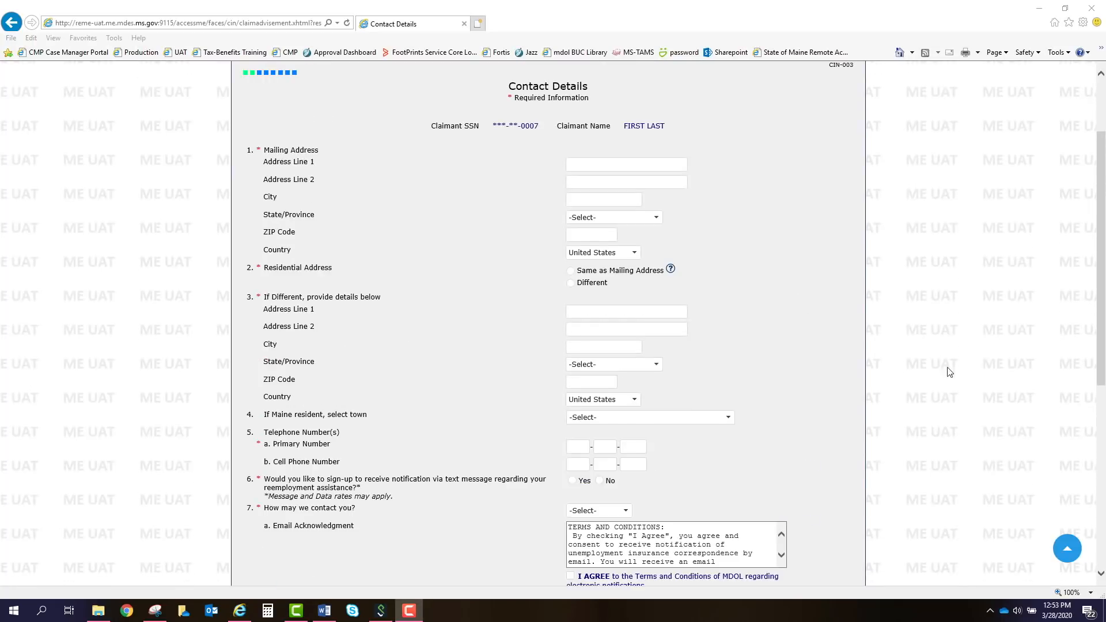
left_click(611, 162)
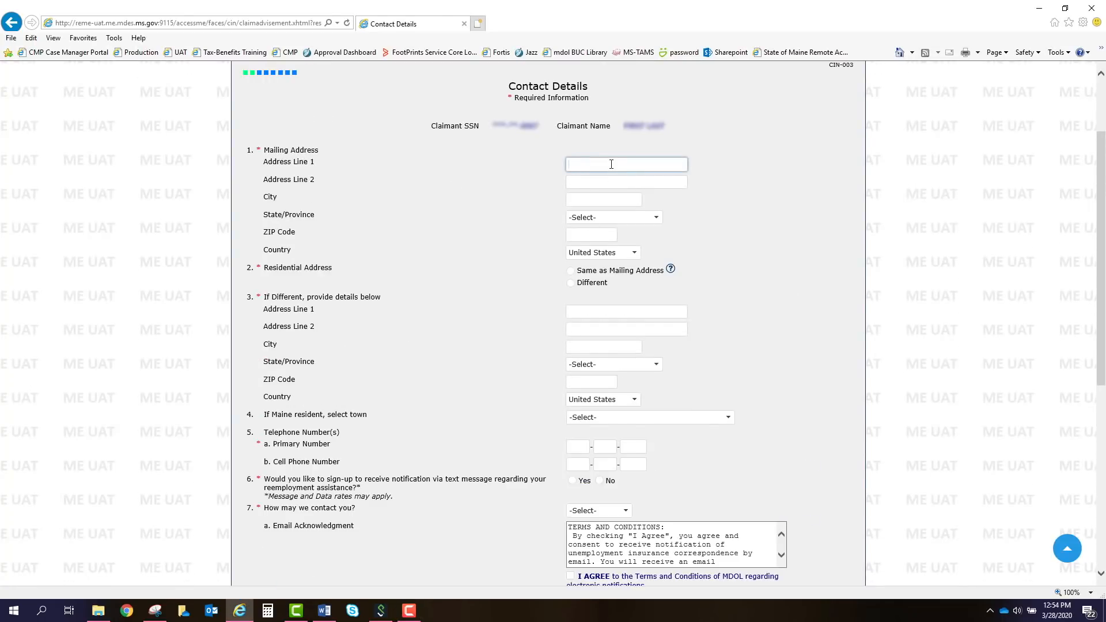
type("123 ABC Lane")
key("Tab")
key("Tab")
type("Auug")
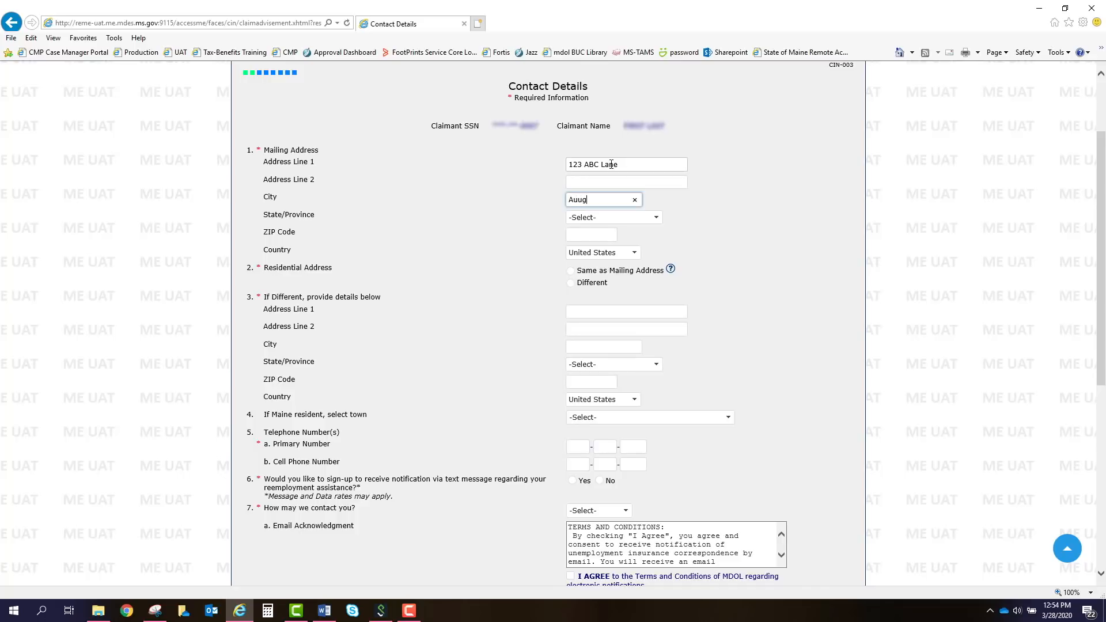
key("BackSpace")
key("BackSpace")
type("gusta")
key("Tab")
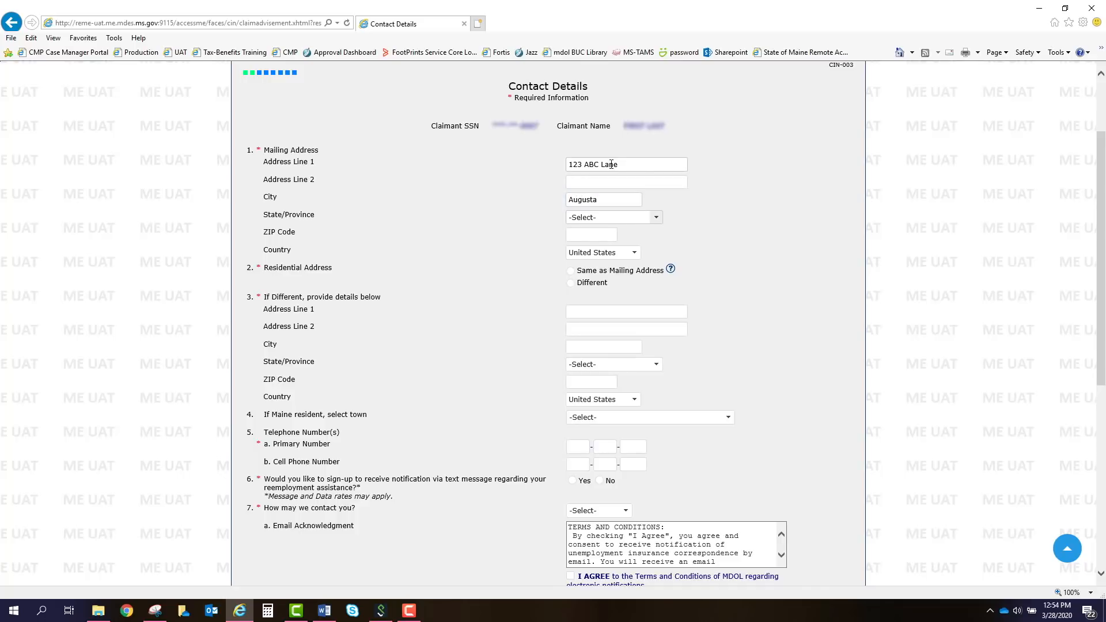
key("m")
key("Tab")
type("04430")
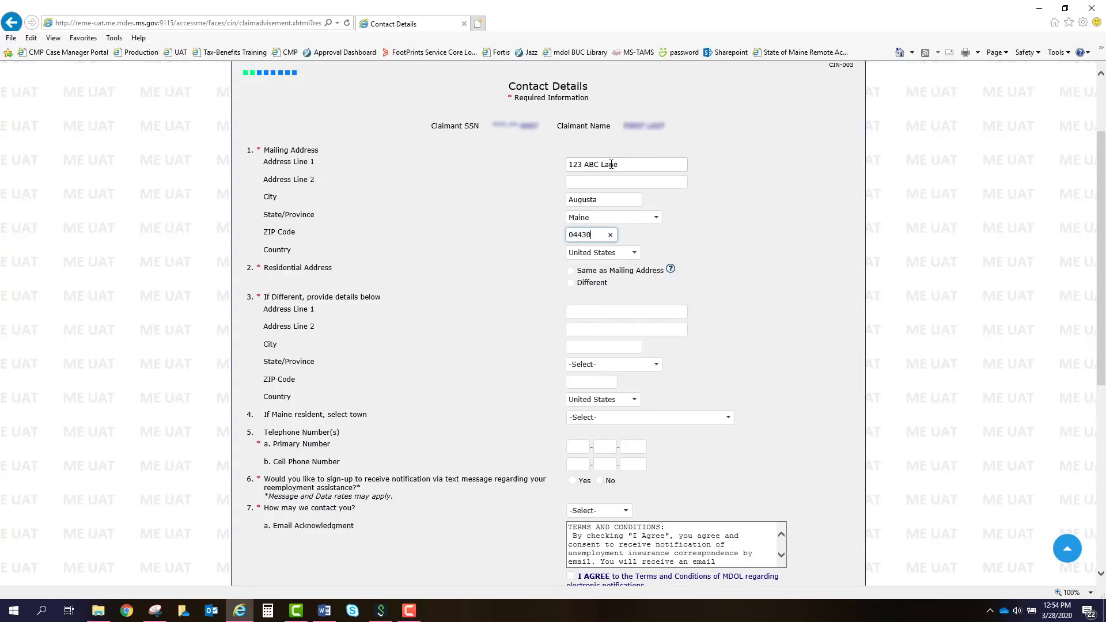
key("Tab")
left_click(596, 237)
key("BackSpace")
key("BackSpace")
key("BackSpace")
type("330")
left_click(634, 286)
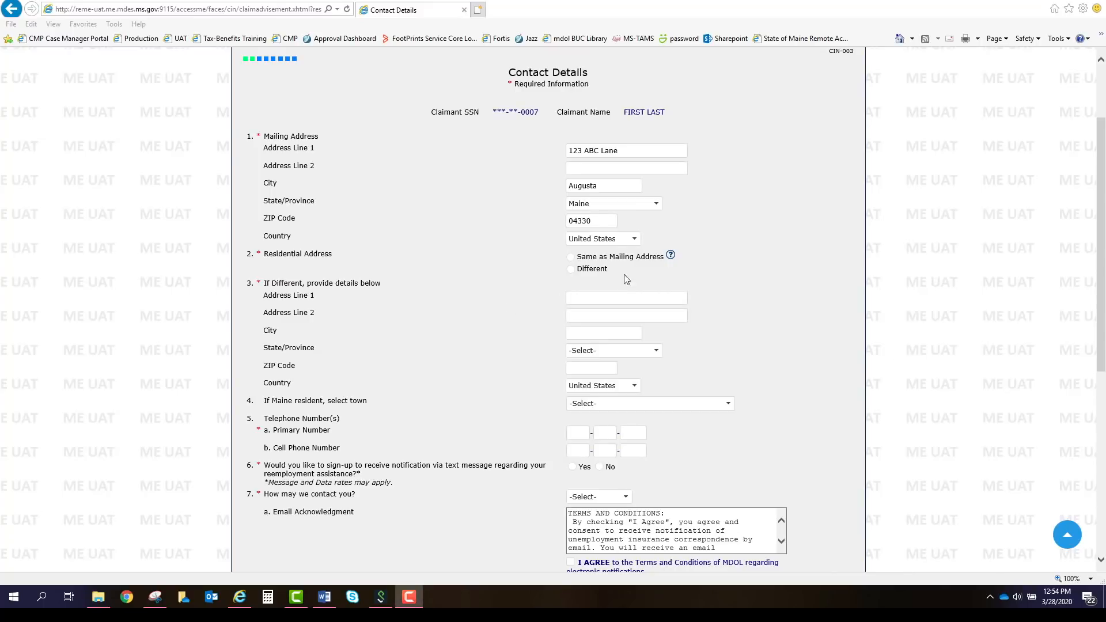
Set residential address to Same as Mailing Address, viewing and closing its help window.
left_click(570, 257)
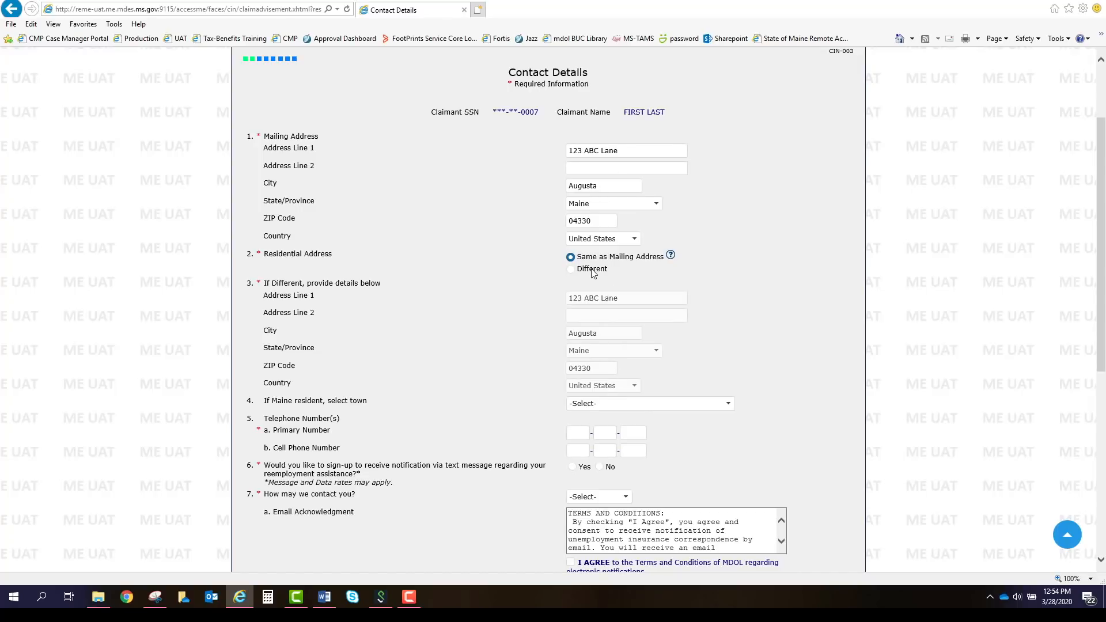
left_click(671, 257)
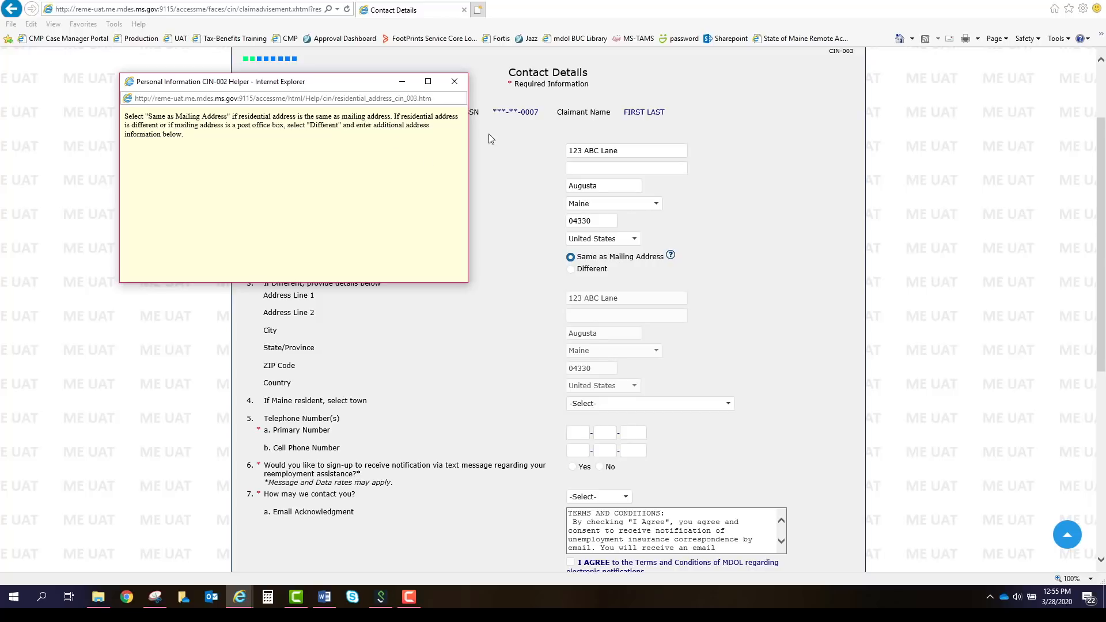
left_click(455, 82)
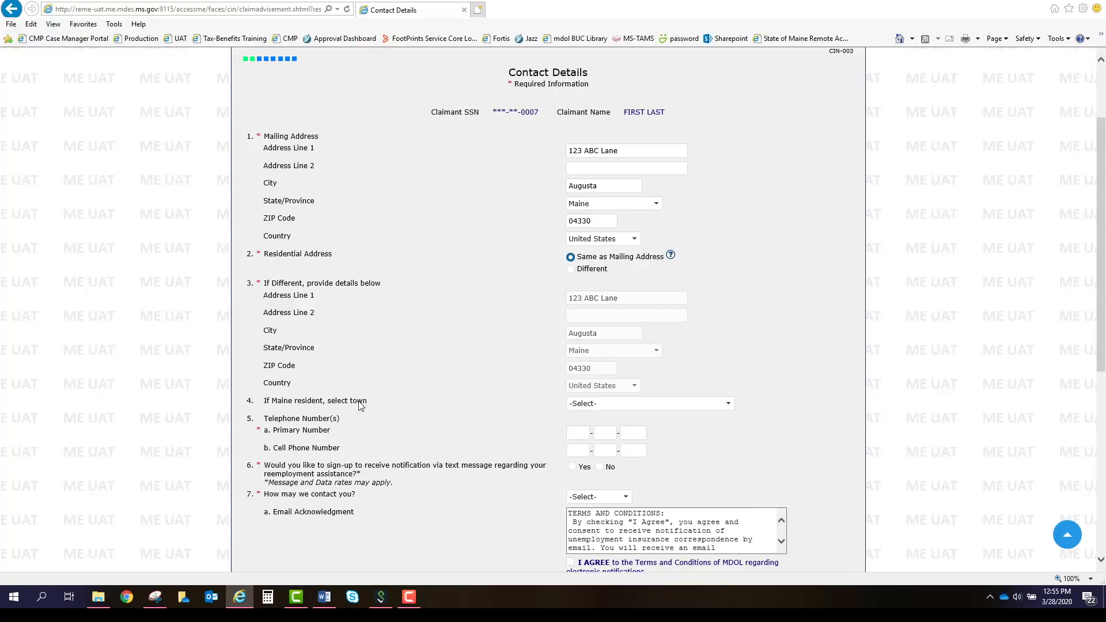
Select town Augusta-04330 and enter the primary and cell phone numbers.
left_click(729, 405)
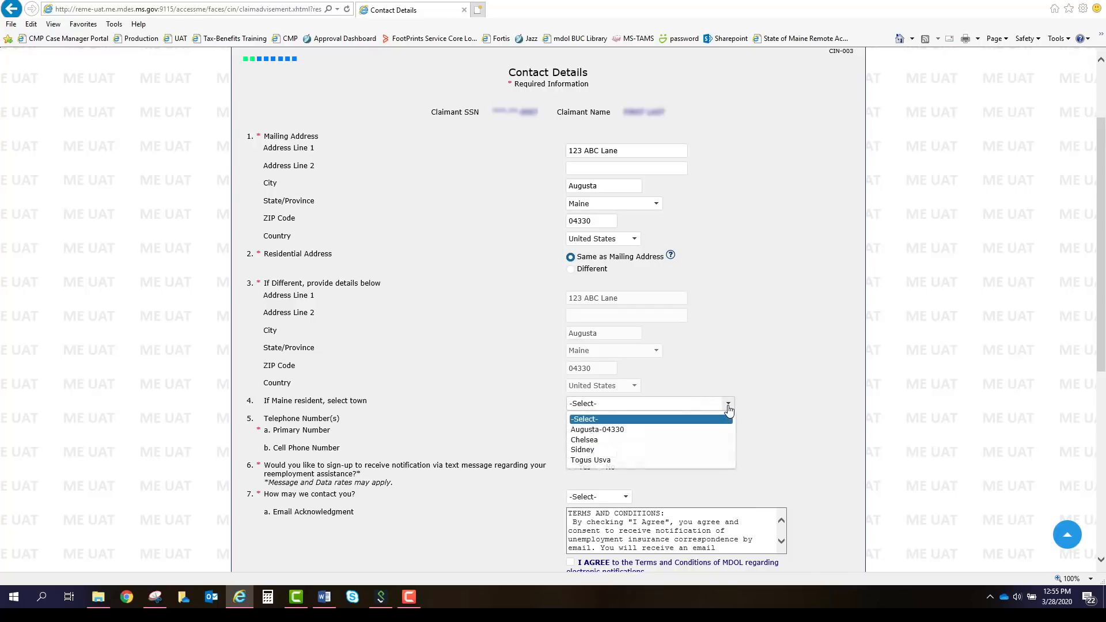
left_click(598, 430)
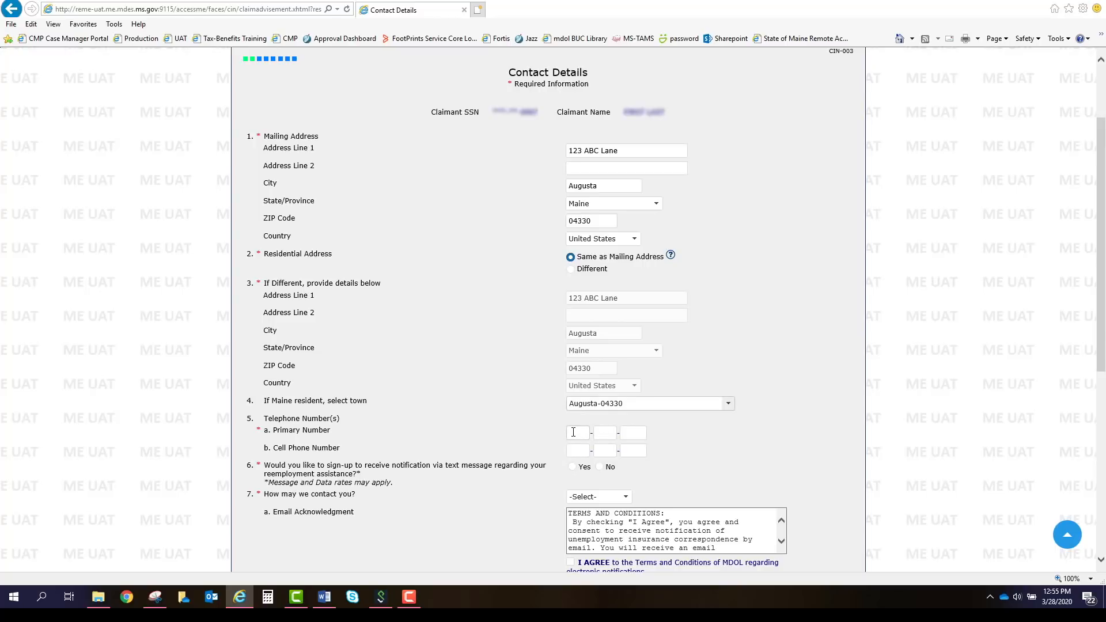
left_click(573, 432)
type("20711111")
type("11")
type("2071")
type("11")
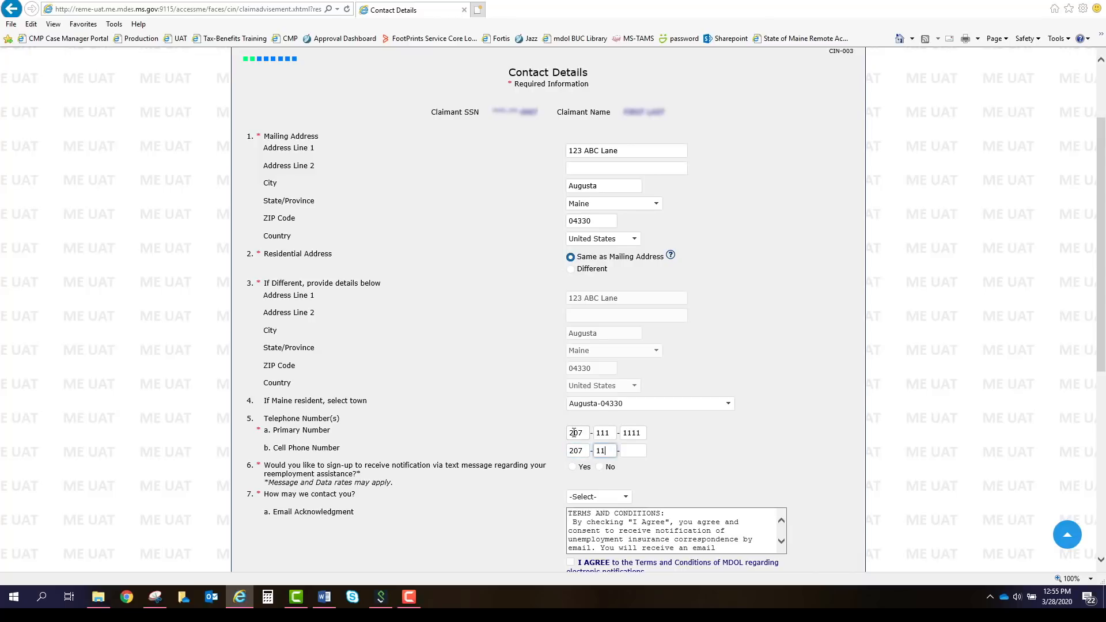
type("1111")
key("Tab")
Decline text notifications, choose Email as contact method, and agree to the e-notification terms.
left_click(602, 468)
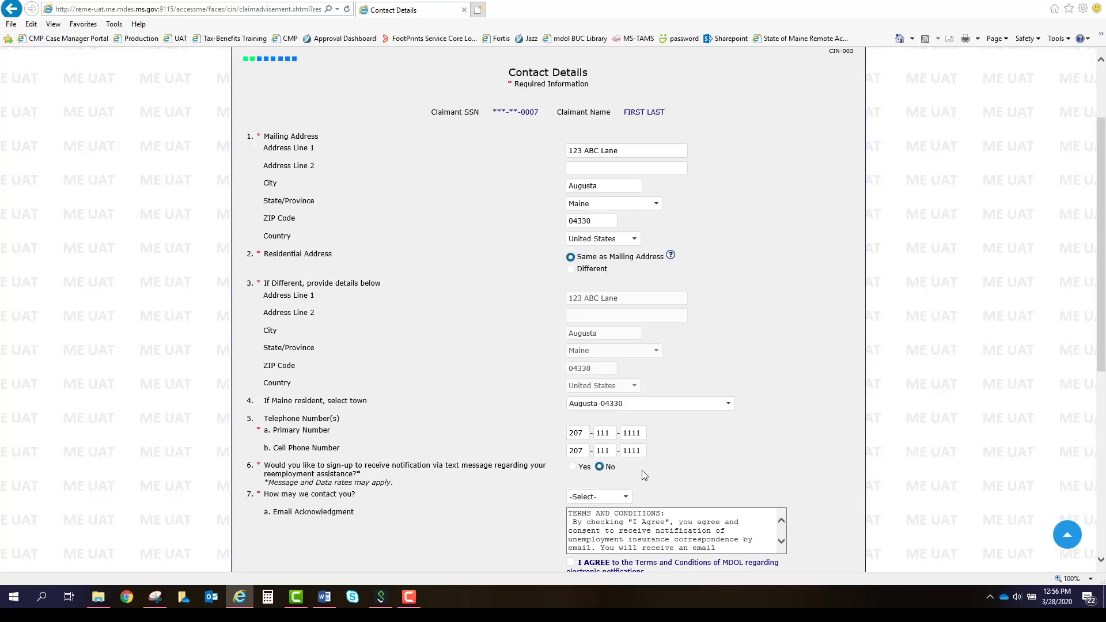
scroll(653, 477, "down", 2)
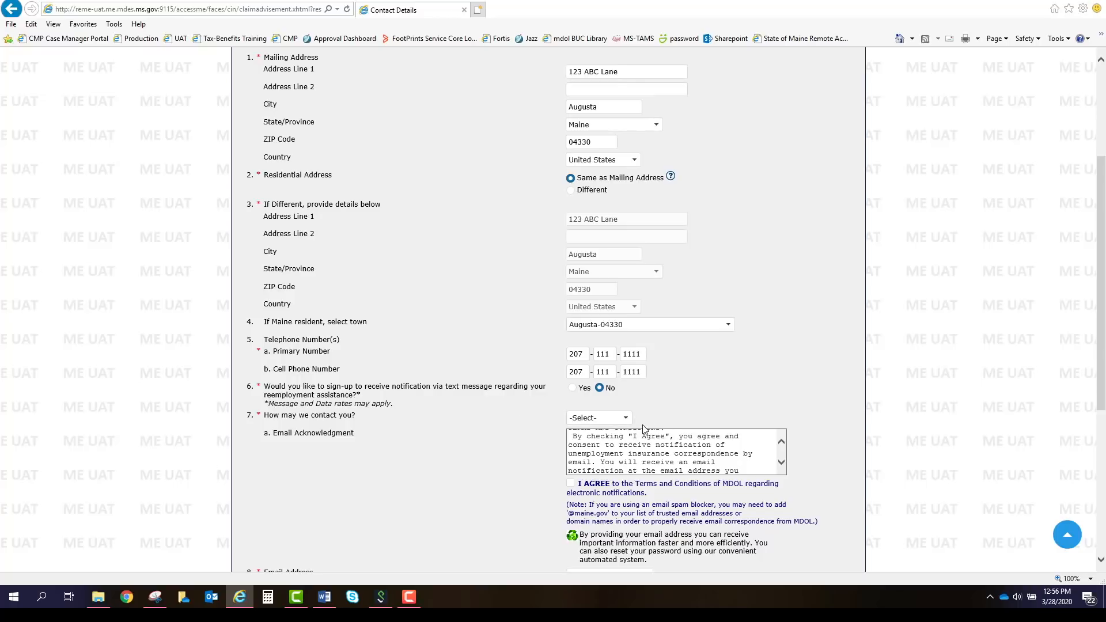
left_click(626, 419)
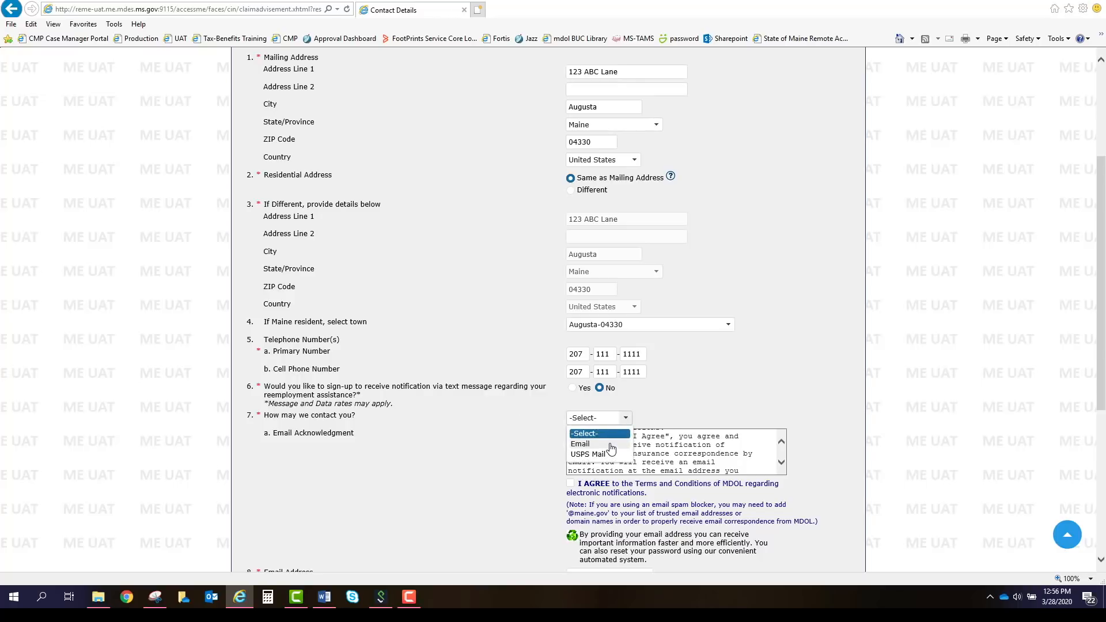
left_click(612, 445)
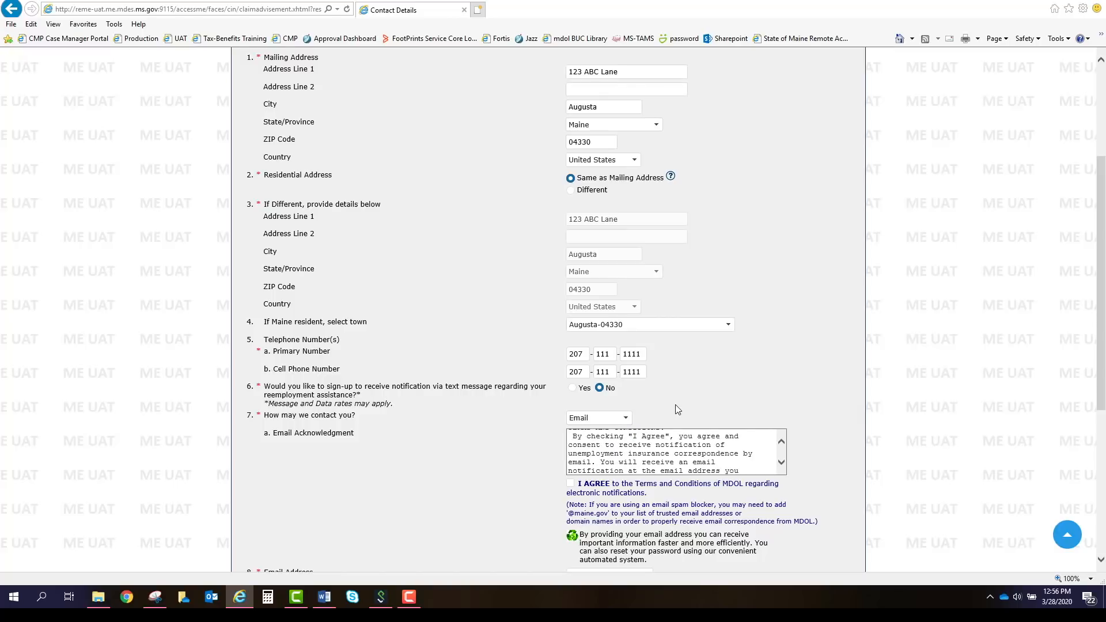
scroll(675, 404, "down", 2)
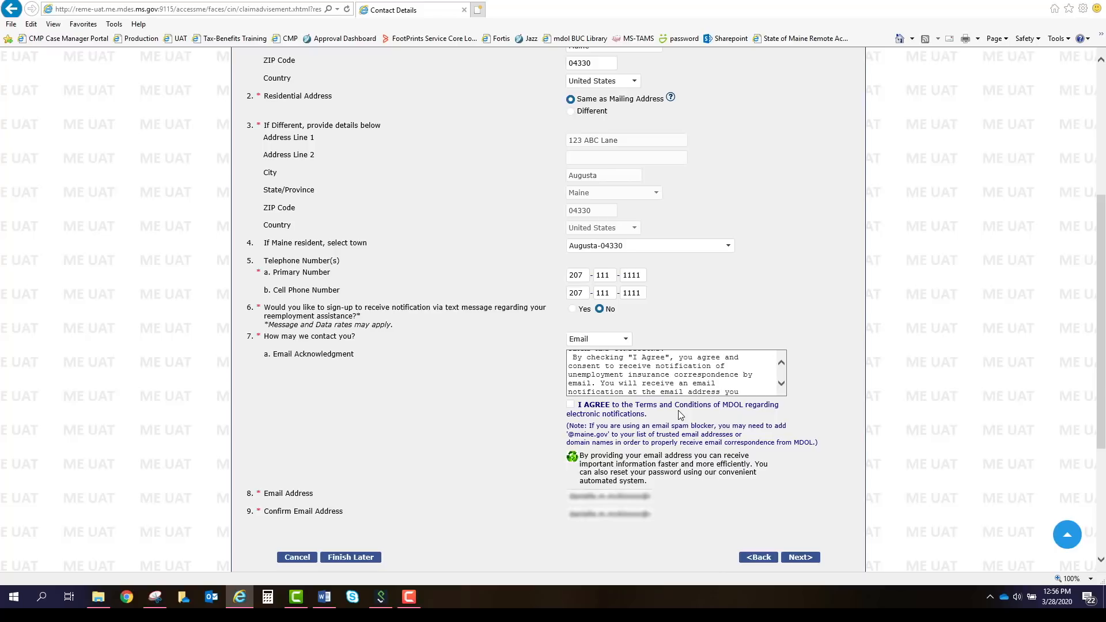
left_click(570, 404)
Enter the claimant's email address in both the email and confirmation fields.
double_click(630, 498)
triple_click(630, 499)
type("te")
key("BackSpace")
key("BackSpace")
type("test@test.gov")
key("Tab")
type("test@tes")
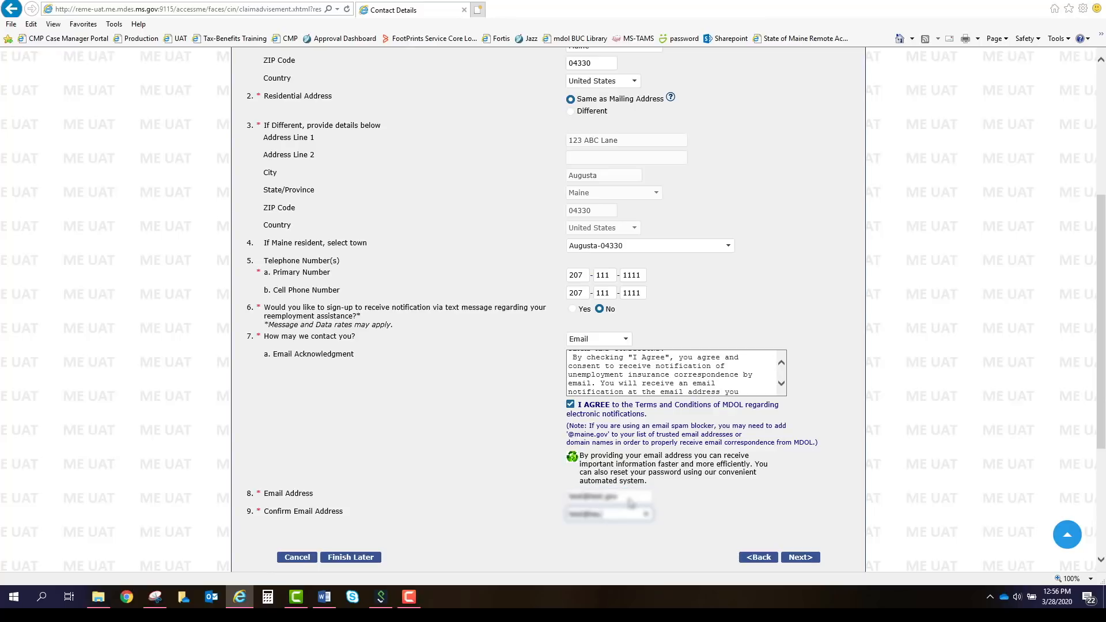
type("t.go")
key("BackSpace")
key("BackSpace")
type("gov")
scroll(614, 423, "down", 2)
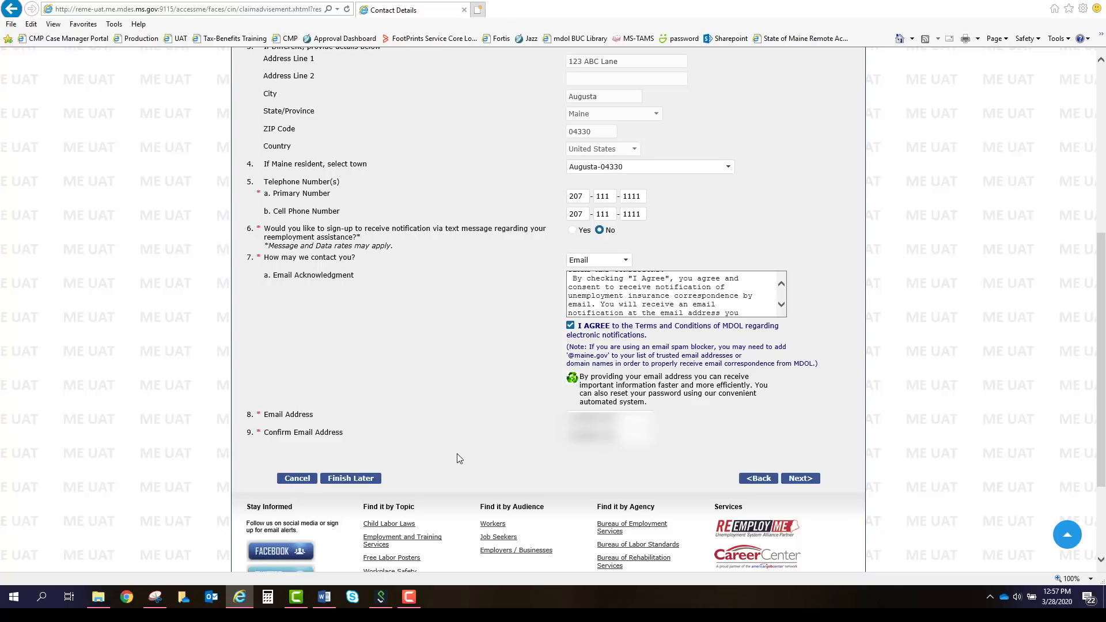
Submit Contact Details and accept the verified mailing address.
left_click(817, 482)
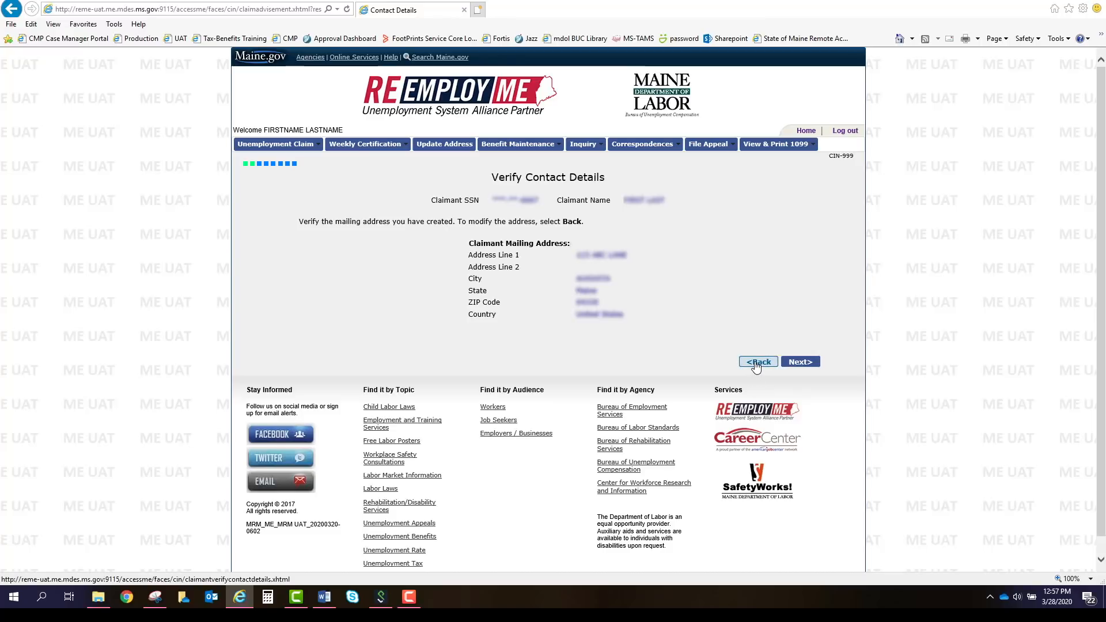
left_click(801, 365)
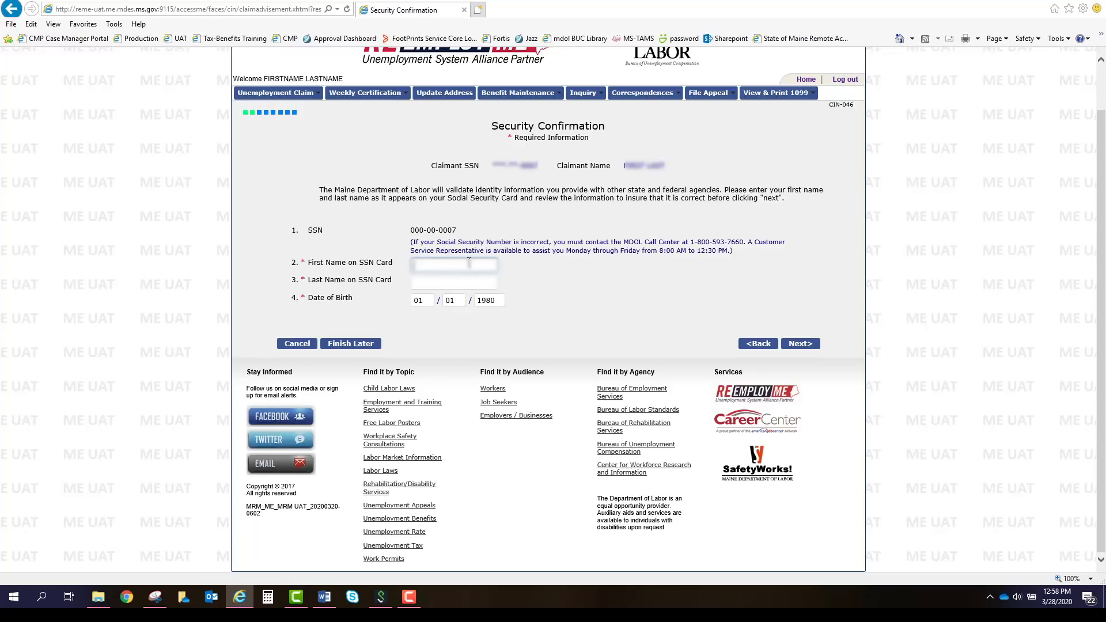
Enter 'First' and 'Last' as the Social Security card names and continue.
type("FIrst")
key("Tab")
type("Last")
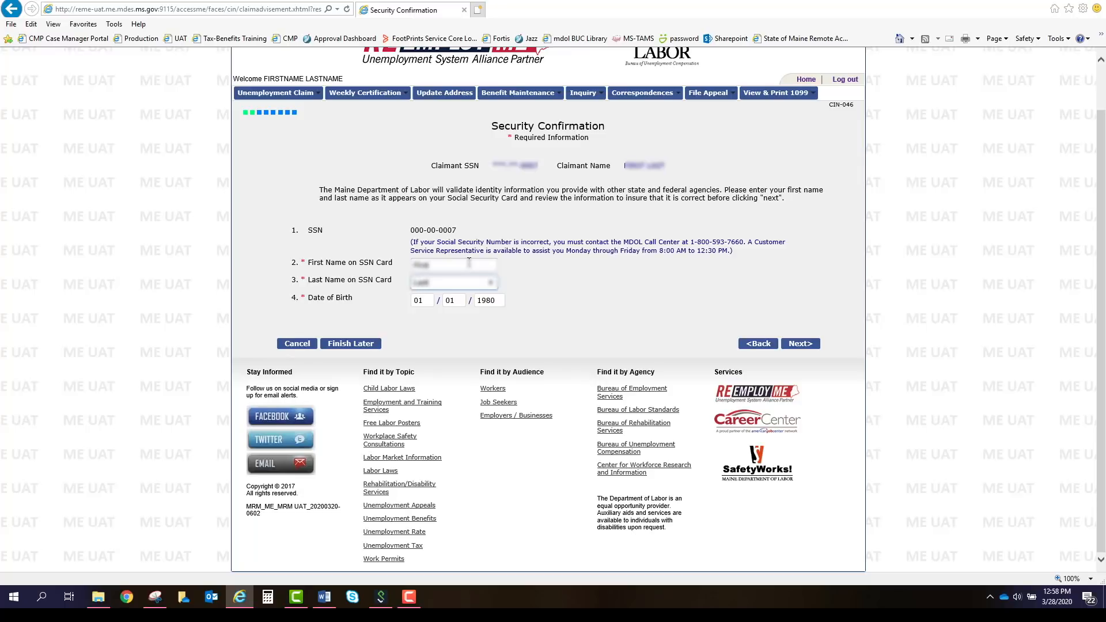
left_click(557, 291)
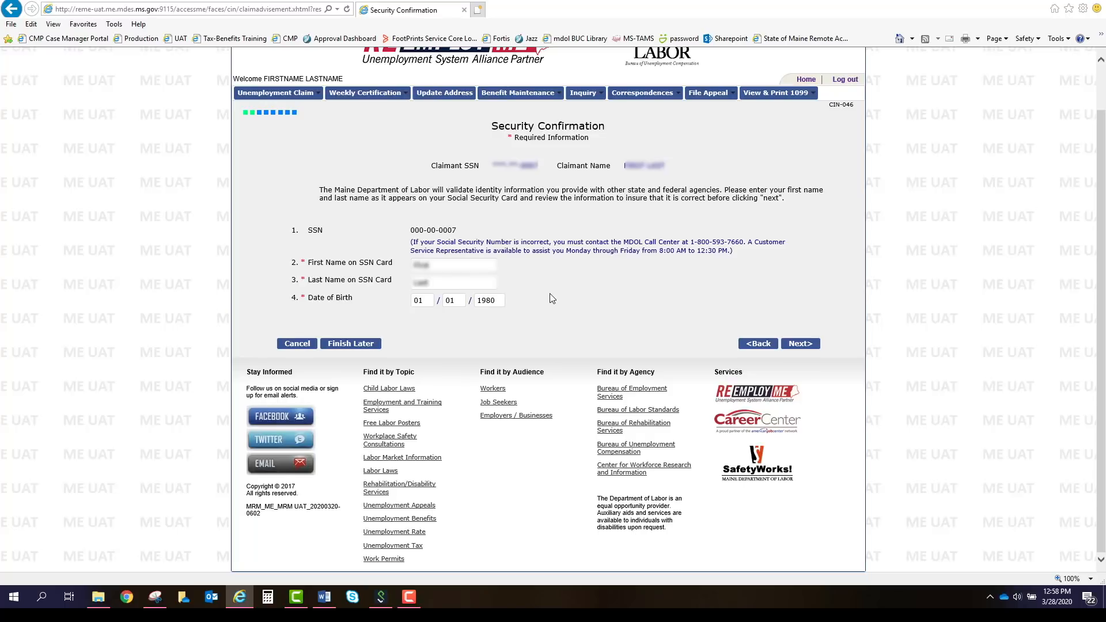
left_click(806, 345)
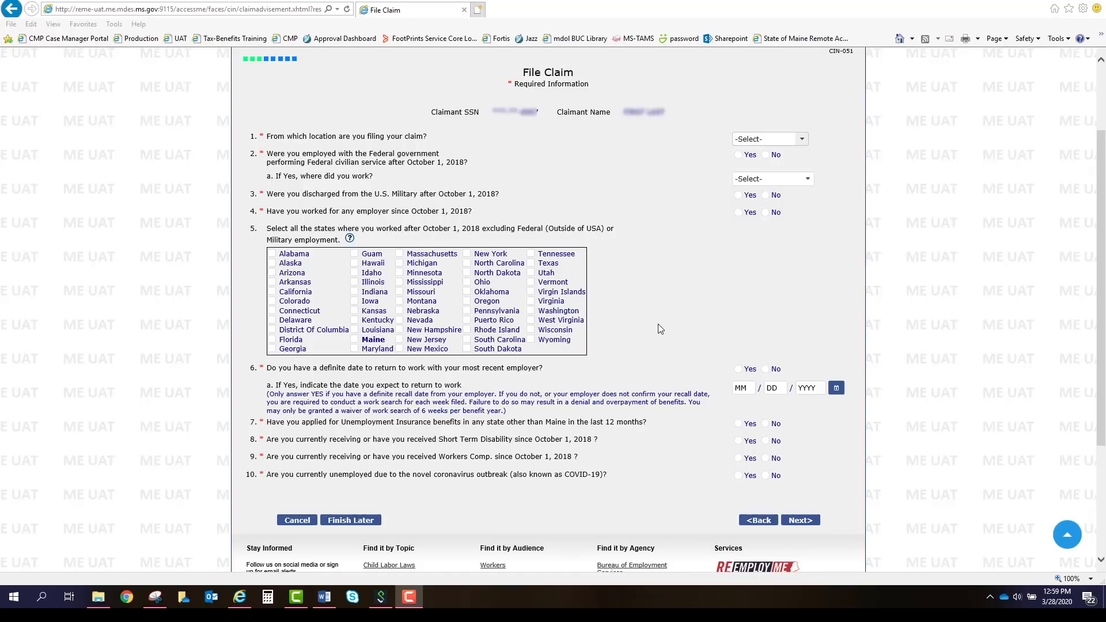
Set the filing location to Home and answer No to Federal civilian employment.
left_click(787, 144)
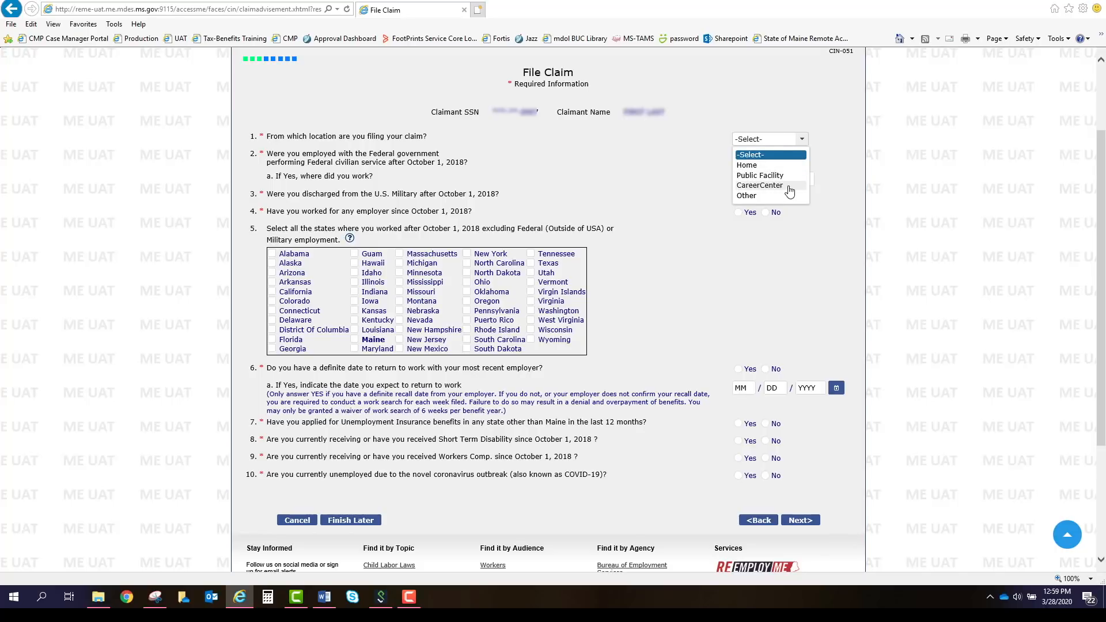
left_click(750, 165)
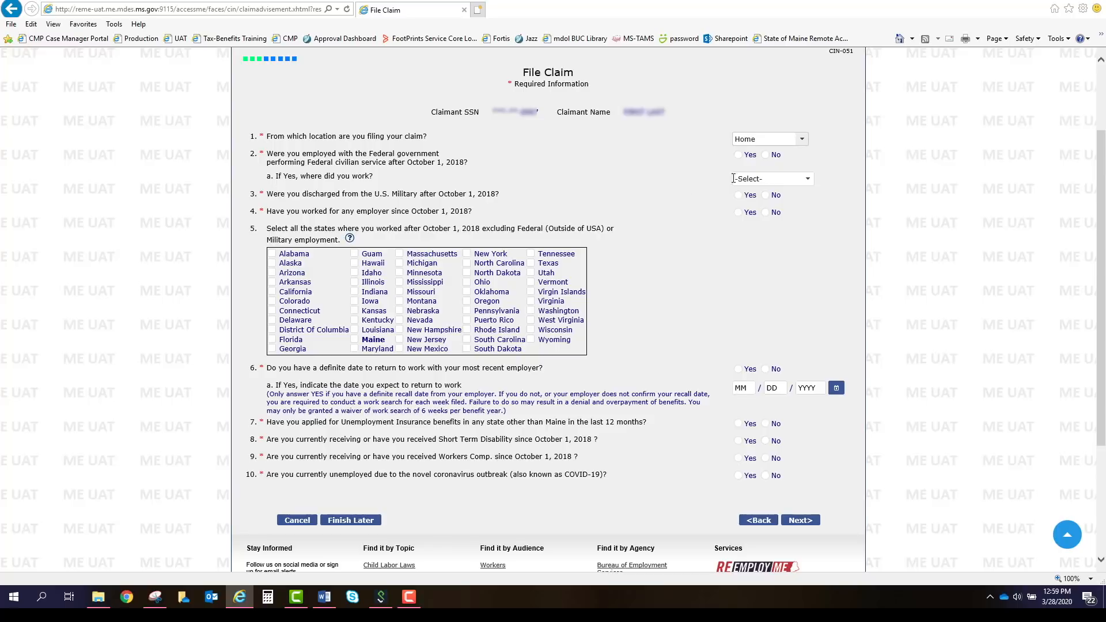
left_click(769, 180)
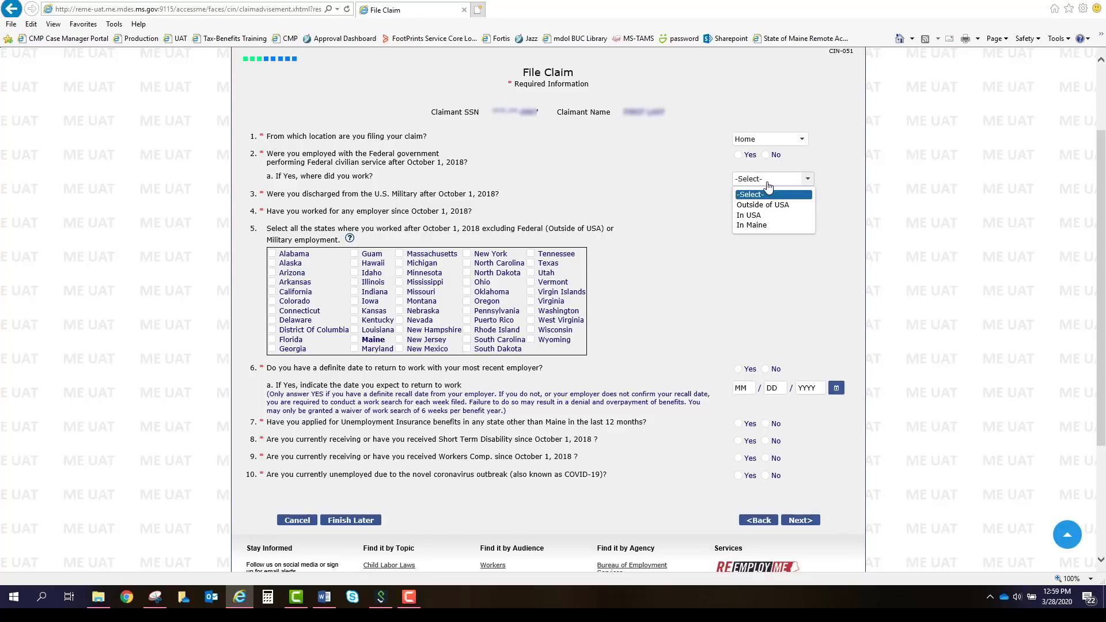
left_click(765, 155)
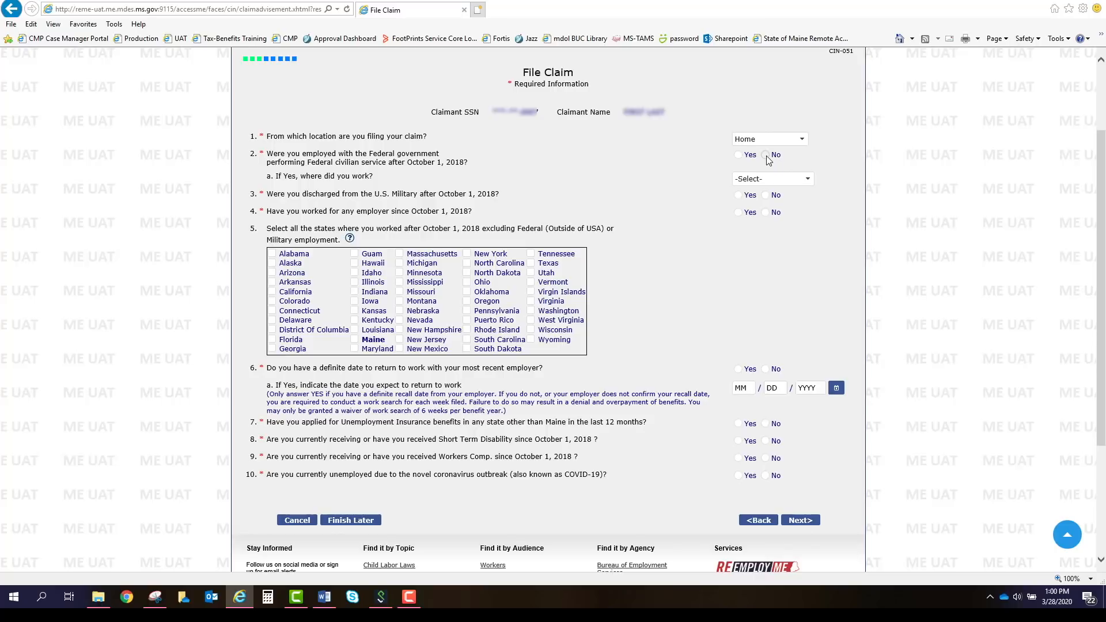
Answer No to question 2 and Yes to working since October 1, 2018, checking Maine as the state.
left_click(766, 156)
left_click(766, 214)
left_click(767, 214)
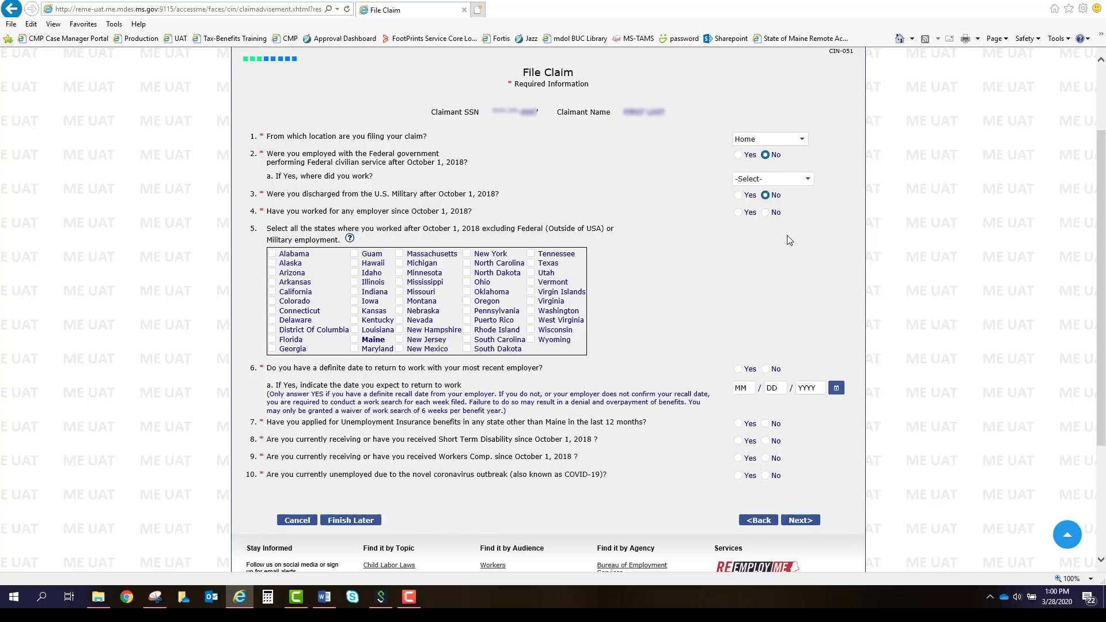
left_click(739, 217)
left_click(355, 340)
left_click(399, 302)
left_click(399, 300)
Answer No to return date, other-state claim, disability and Workers Comp, Yes to COVID-19, then submit.
left_click(765, 369)
left_click(765, 425)
left_click(765, 441)
left_click(766, 459)
scroll(768, 459, "up", 1)
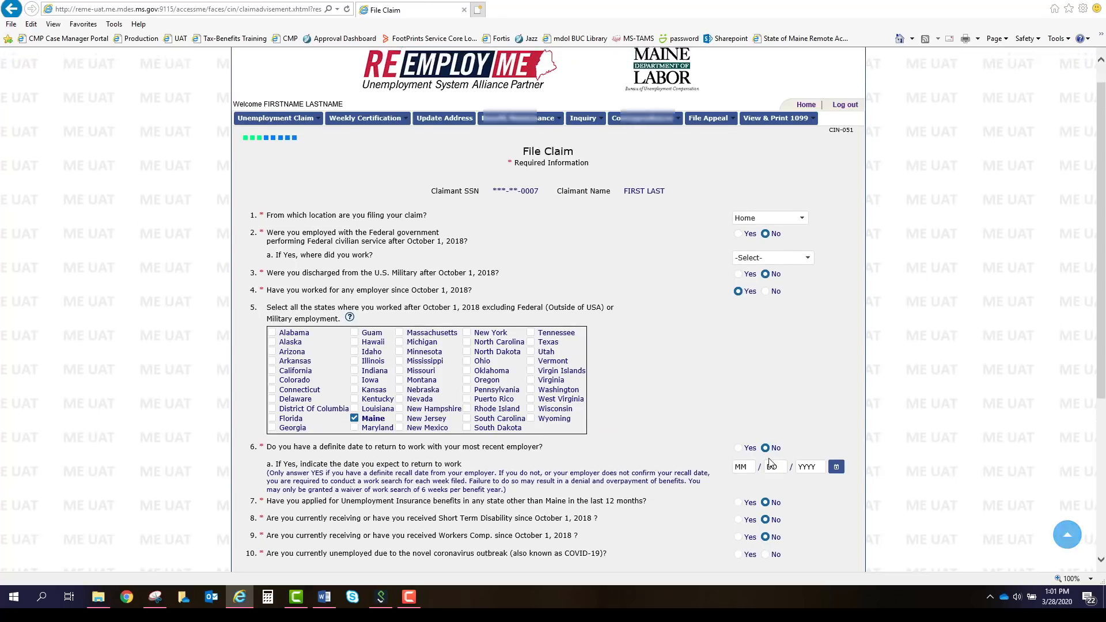
scroll(790, 534, "down", 2)
left_click(738, 397)
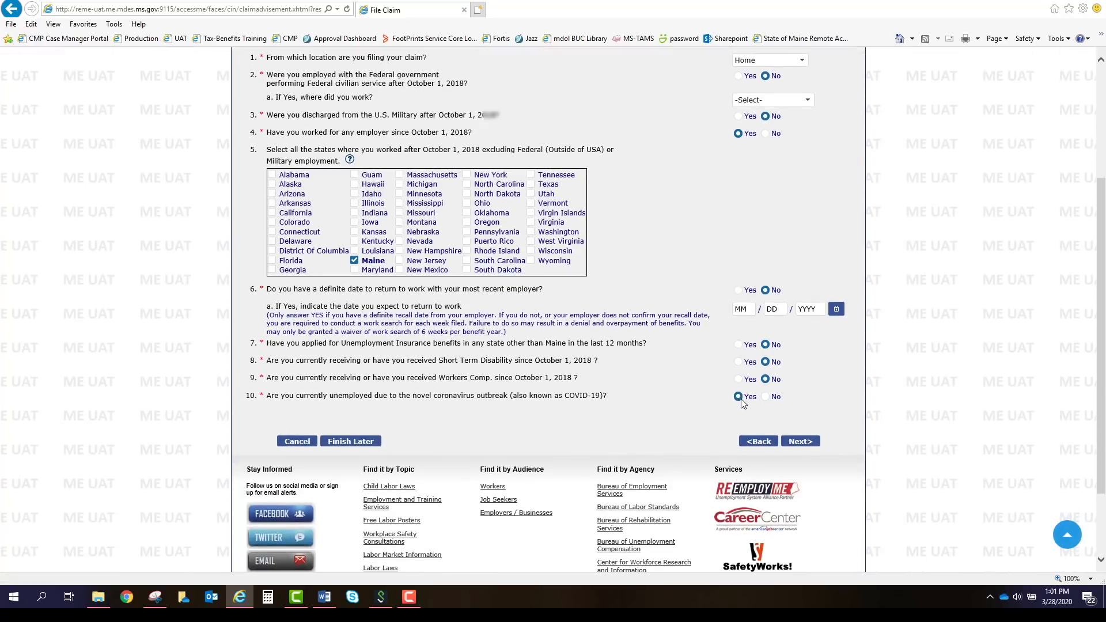
left_click(815, 442)
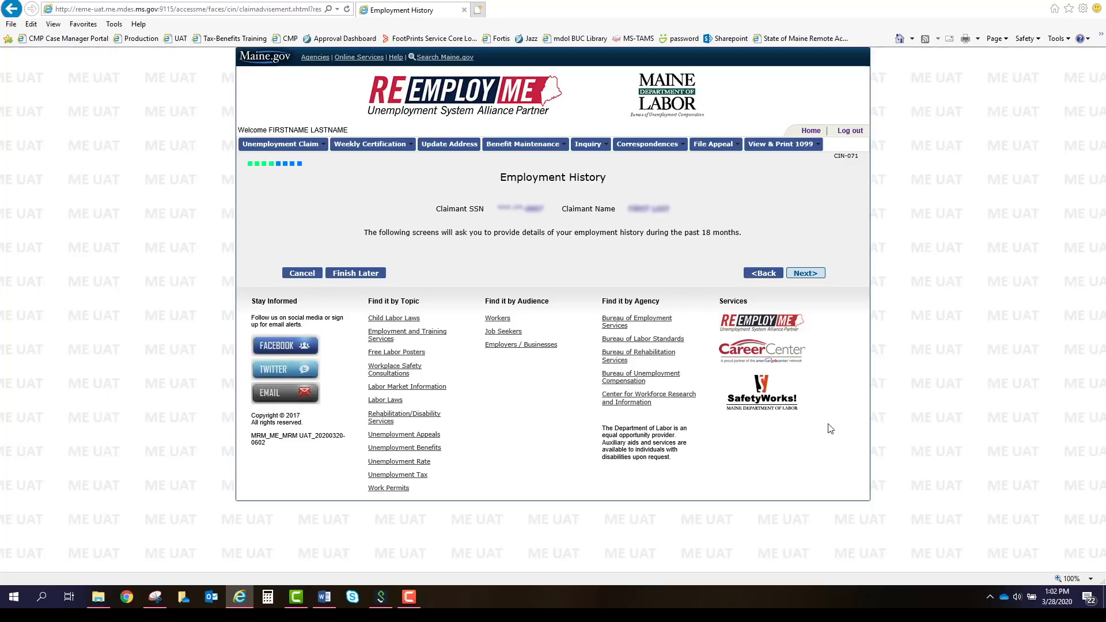
Continue past the Employment History introduction to the job title search page.
left_click(804, 274)
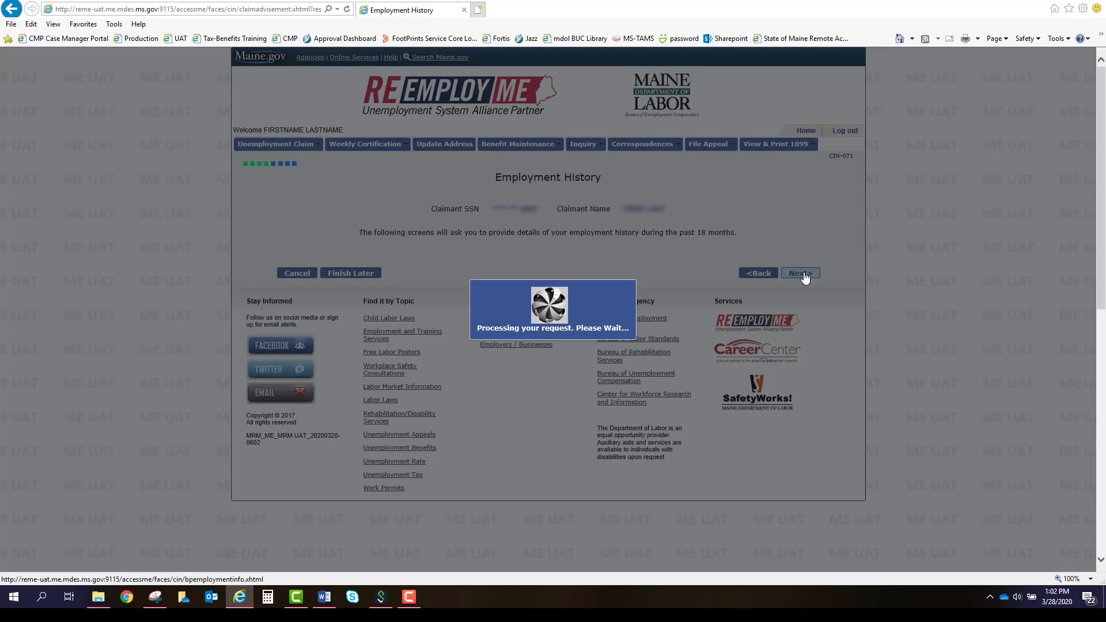
scroll(548, 311, "down", 1)
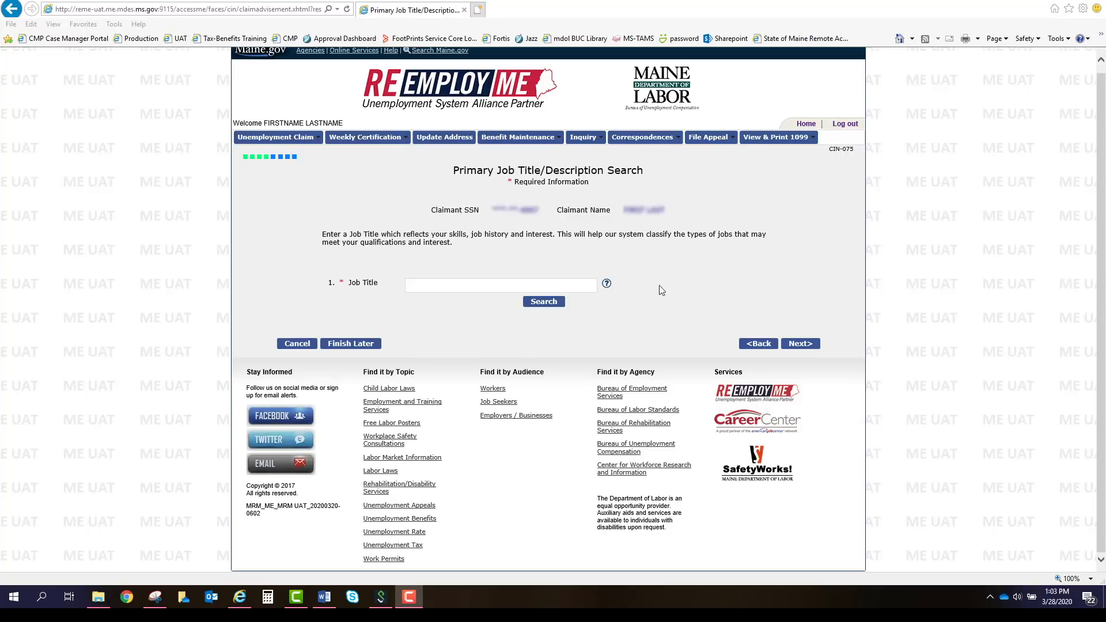
Search job titles for 'cashier', choose Cashiers, and continue to the summary.
left_click(584, 282)
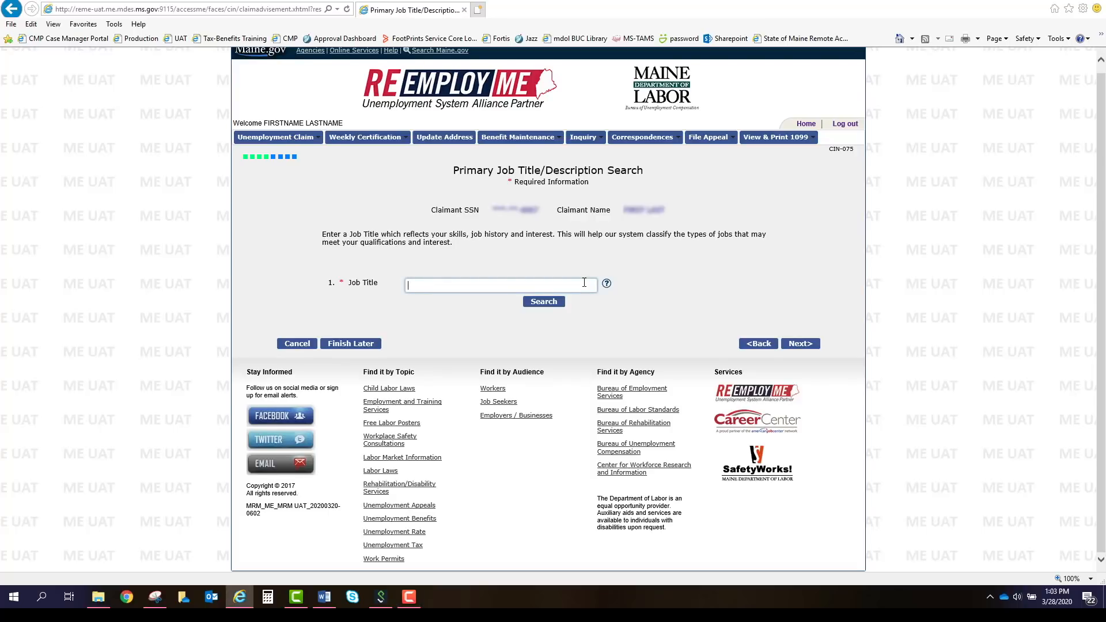
type("cashier")
left_click(543, 305)
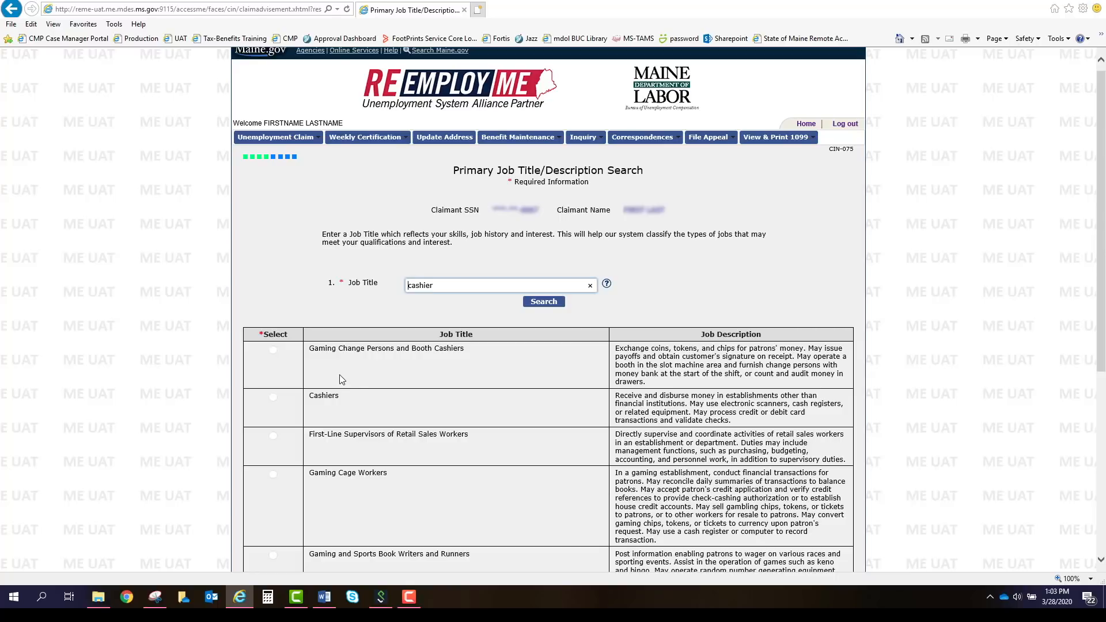
left_click(274, 397)
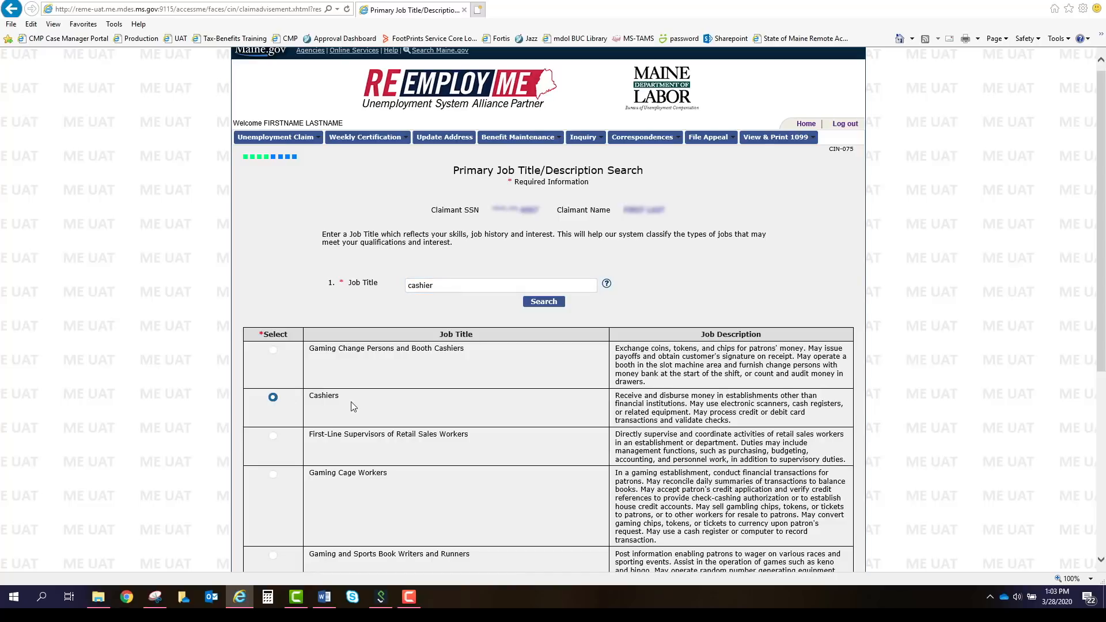
scroll(351, 402, "down", 4)
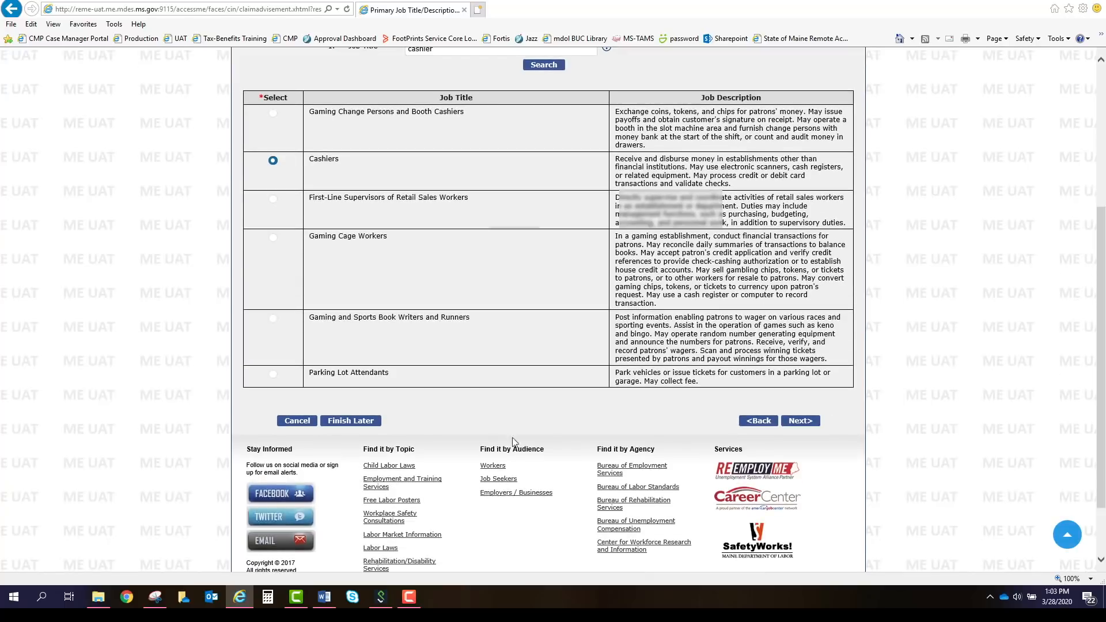
left_click(809, 425)
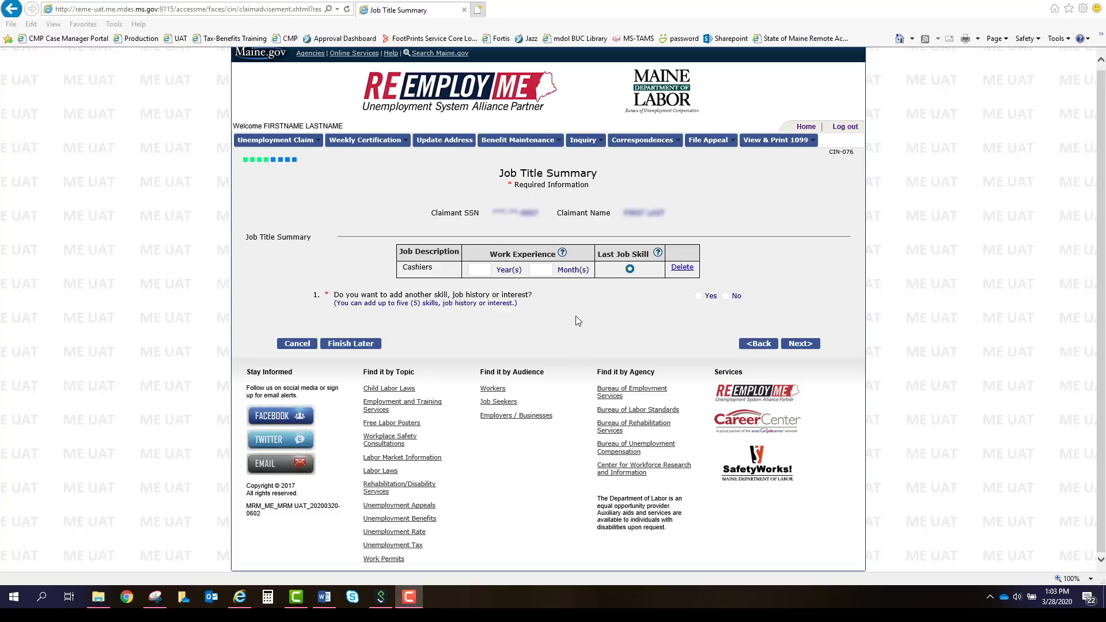
Enter 3 years and 5 months of Cashiers experience, then continue to add another title.
left_click(487, 266)
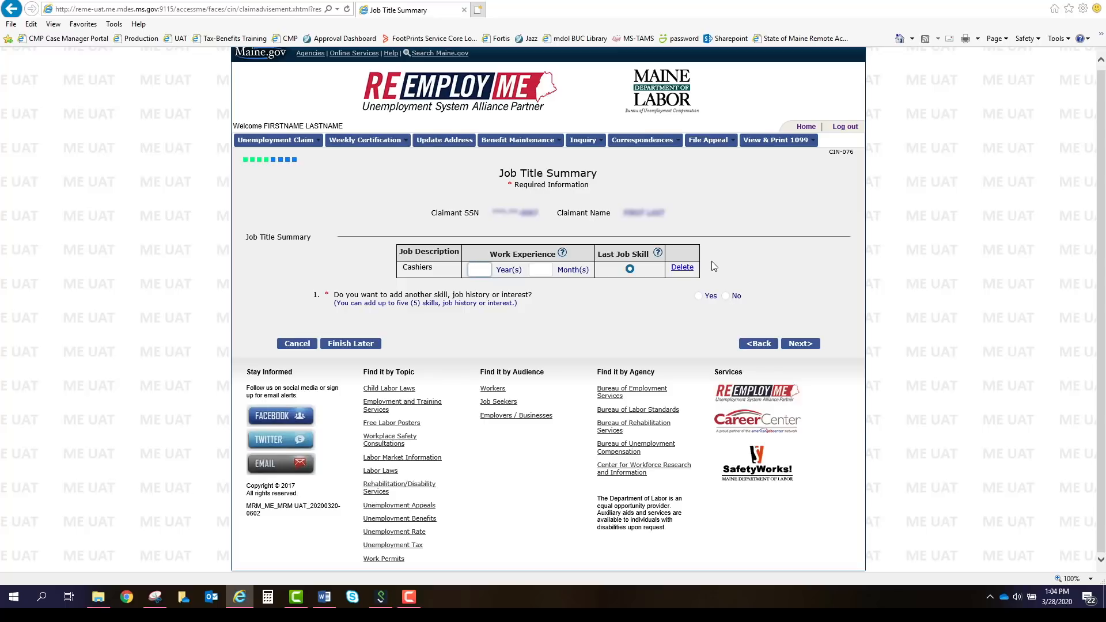
type("3")
key("Tab")
type("5")
left_click(800, 344)
left_click(809, 345)
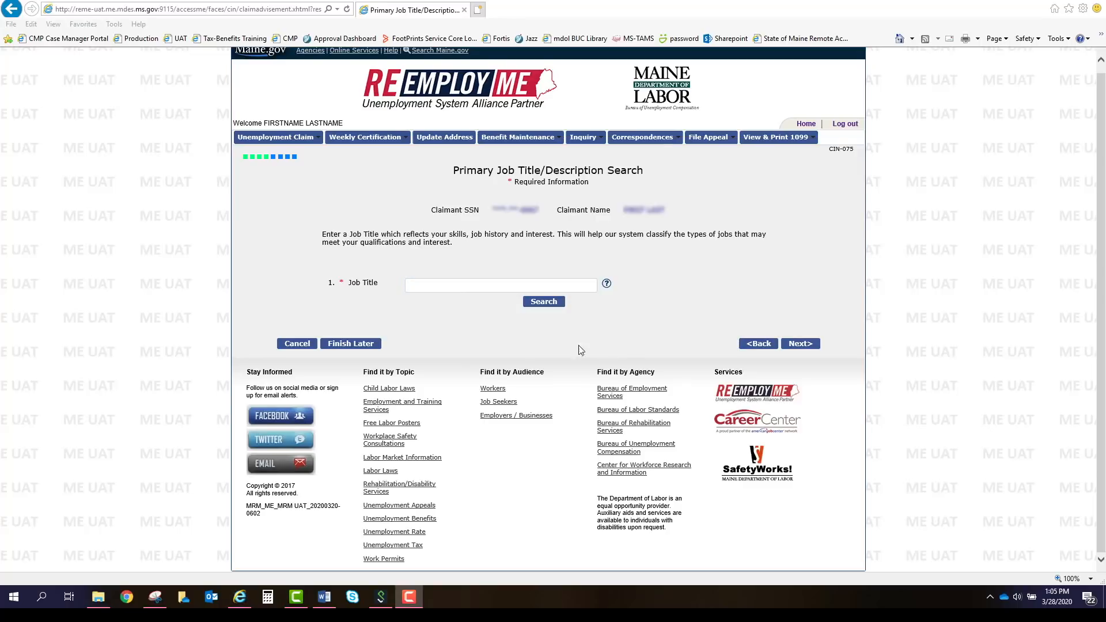
Search job titles for 'teller' and add Tellers to the job title summary.
left_click(420, 284)
type("teller")
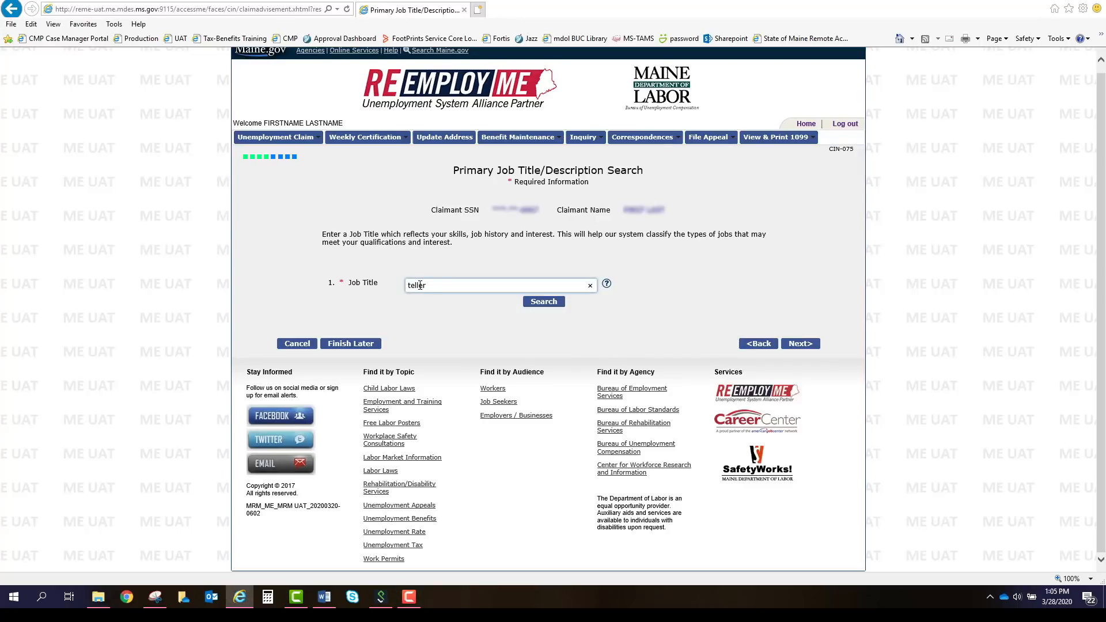
left_click(541, 301)
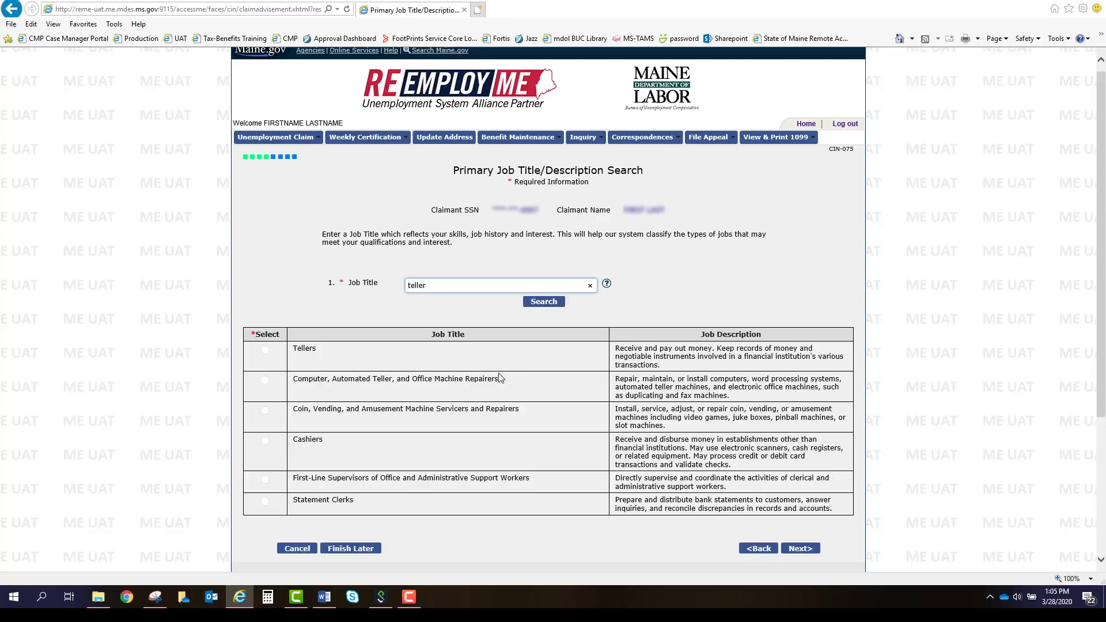
left_click(265, 349)
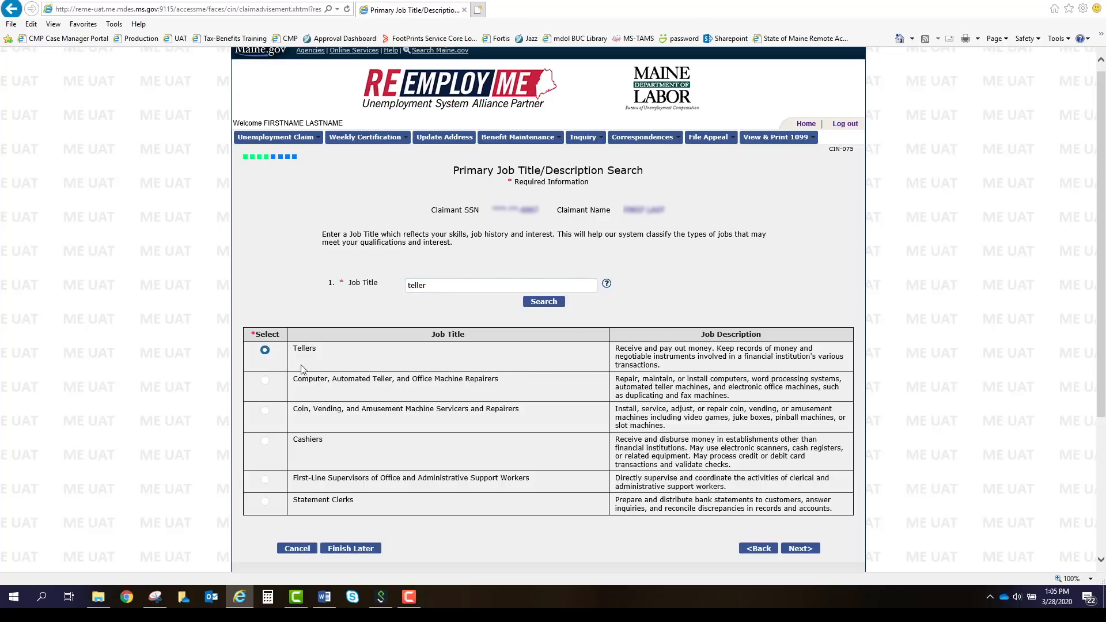
left_click(801, 549)
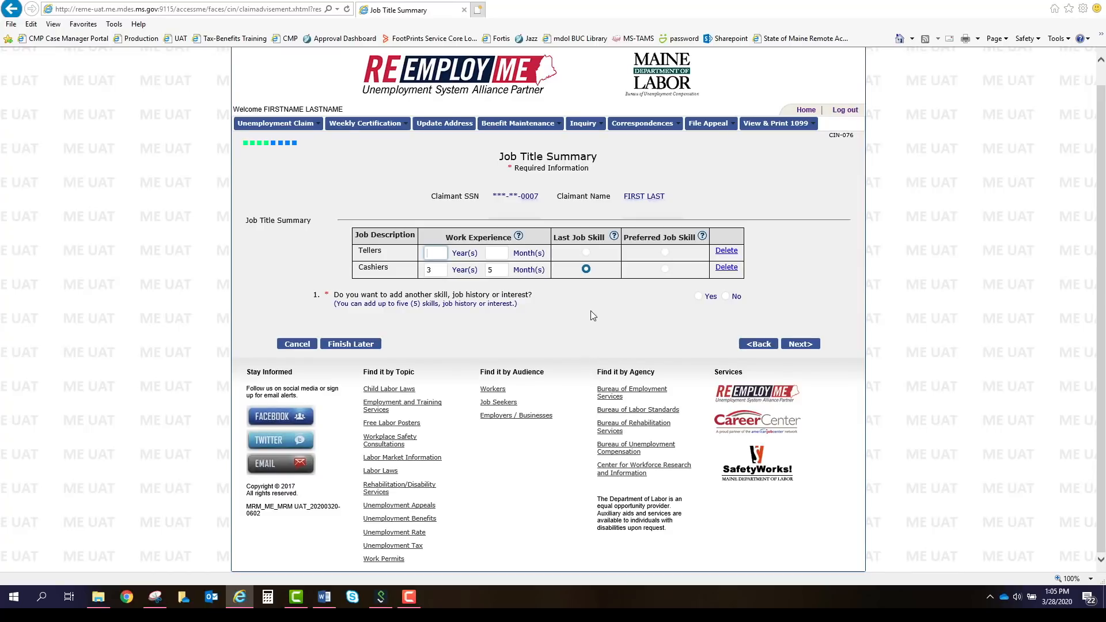
Enter 5 years 0 months for Tellers and make it the preferred job skill.
type("5")
key("Tab")
type("0")
key("Tab")
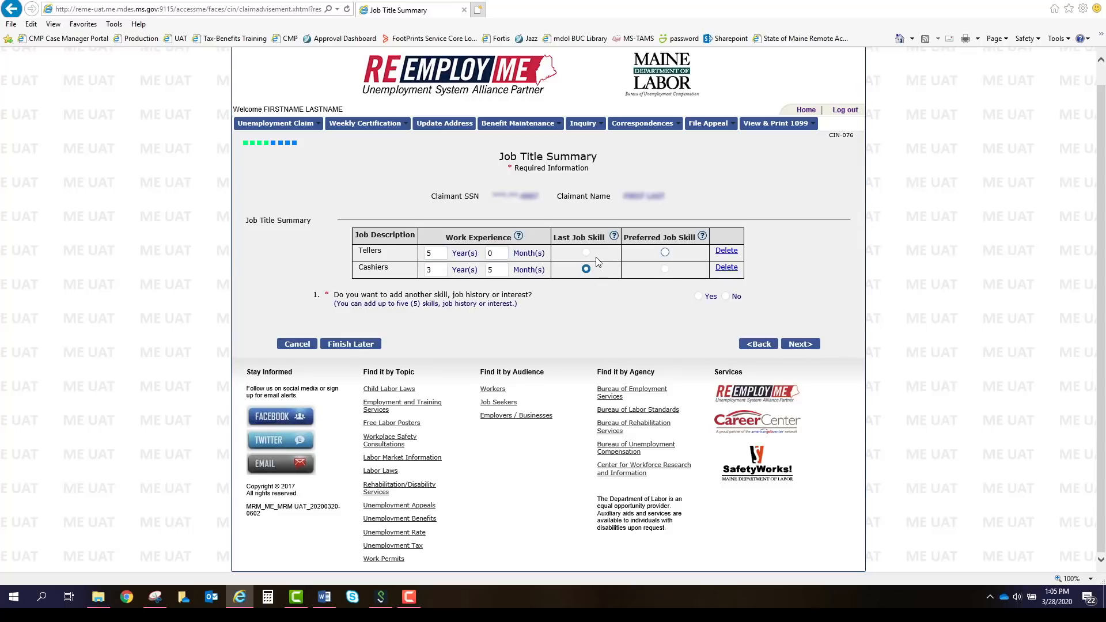
left_click(664, 252)
Decline adding another job title and continue to the Employment Details page.
left_click(736, 297)
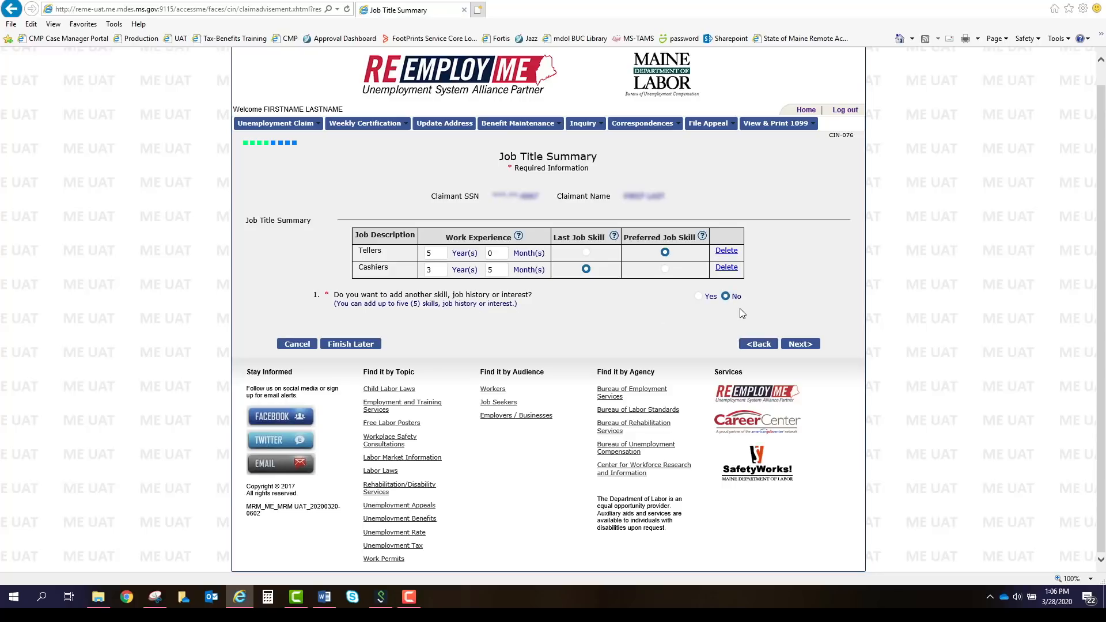
left_click(811, 345)
scroll(760, 294, "down", 1)
scroll(758, 289, "down", 1)
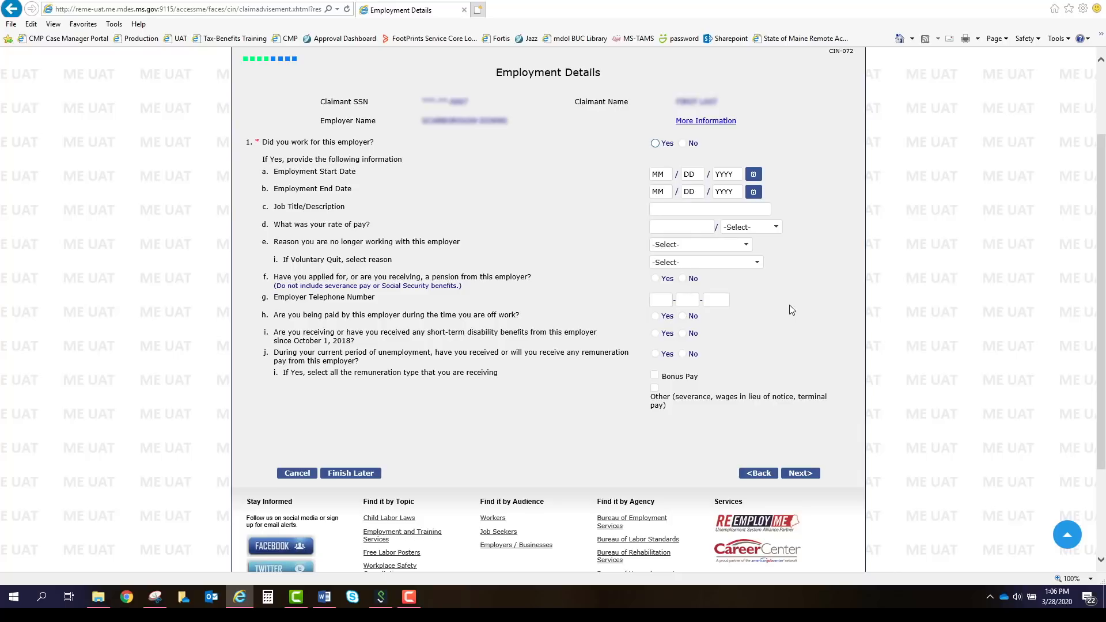
Confirm working for the employer 03/01/2019–03/20/2019 as clerk, paid 10 per Hour.
left_click(656, 143)
left_click(668, 176)
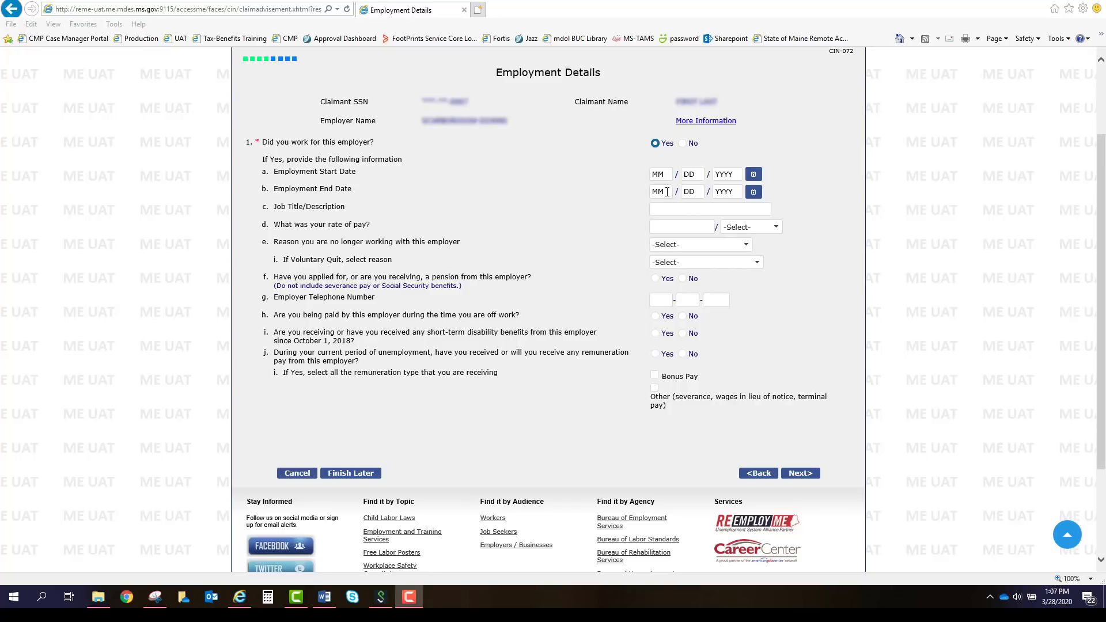
left_click(658, 175)
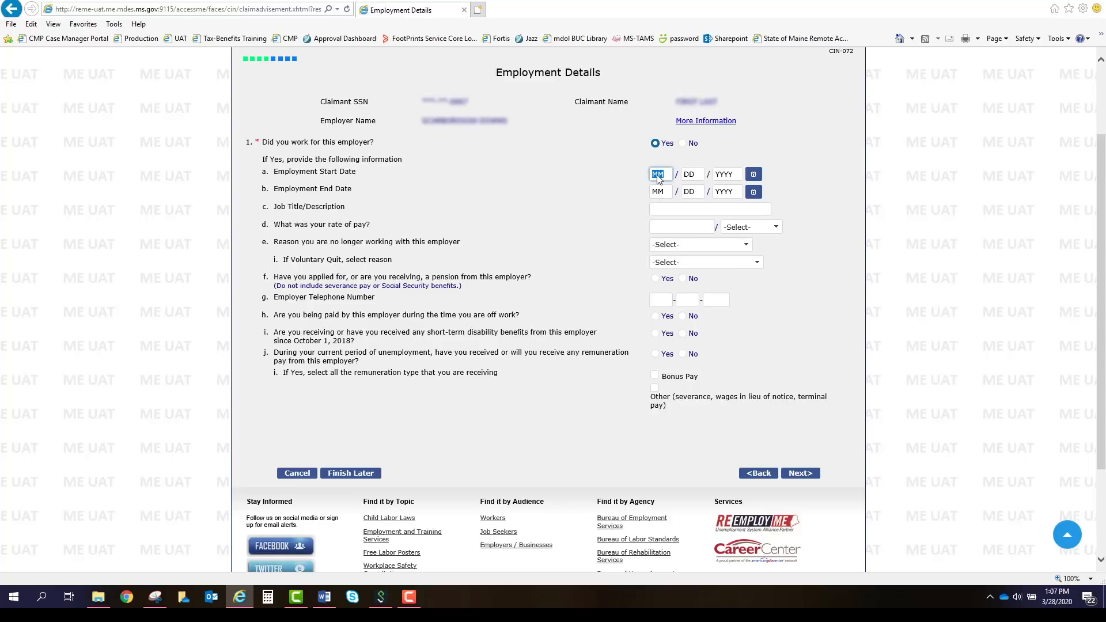
type("03012")
type("019")
type("03202")
type("019")
key("Tab")
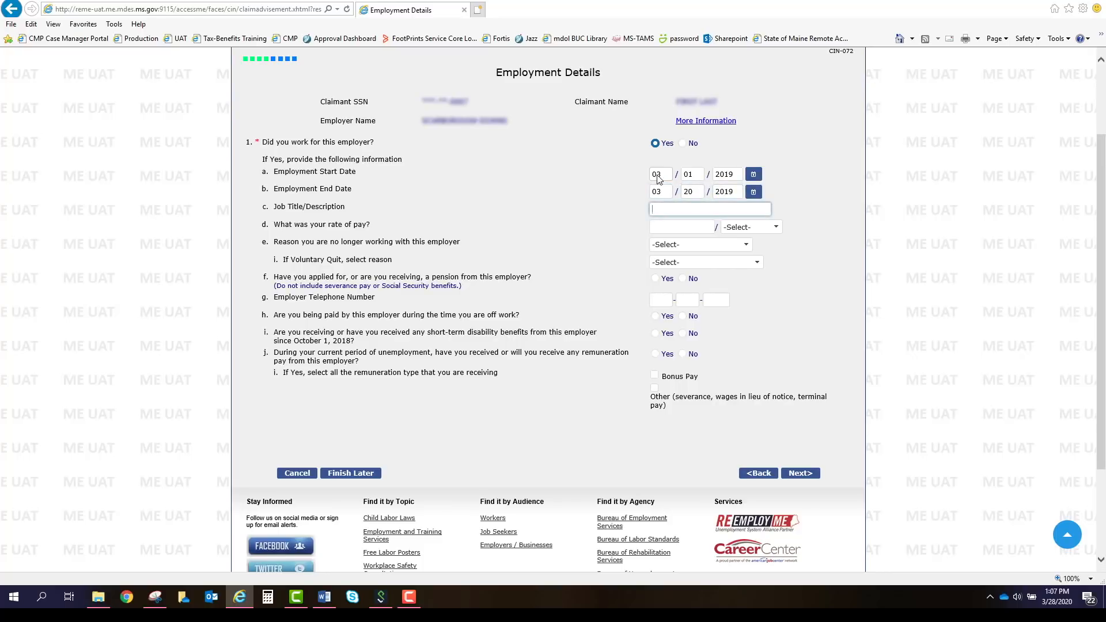
type("clerk")
key("Tab")
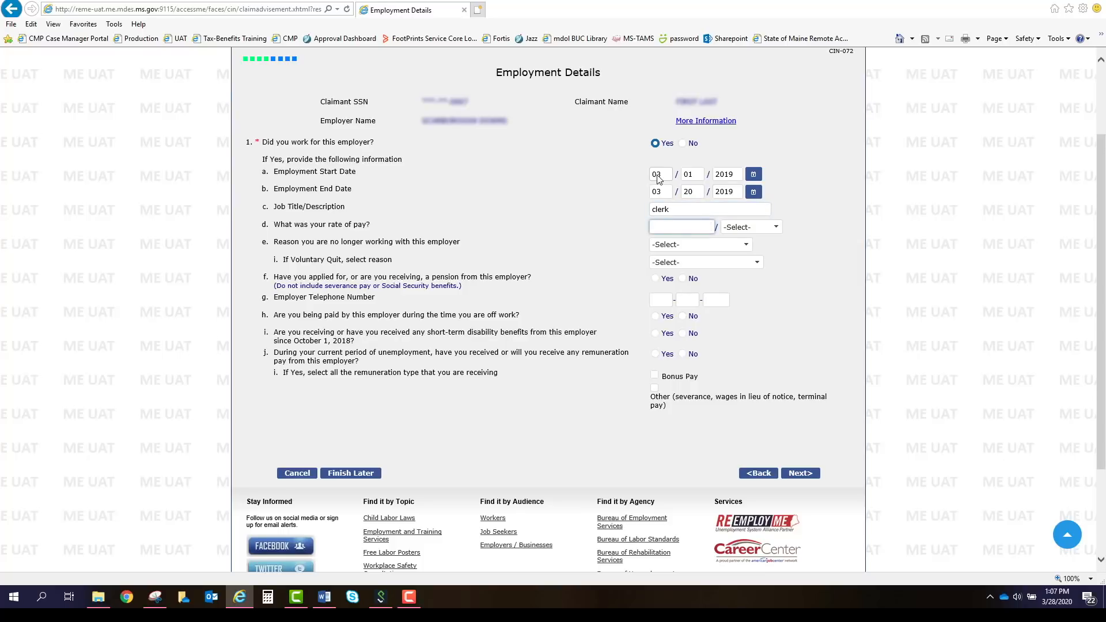
type("10")
key("Tab")
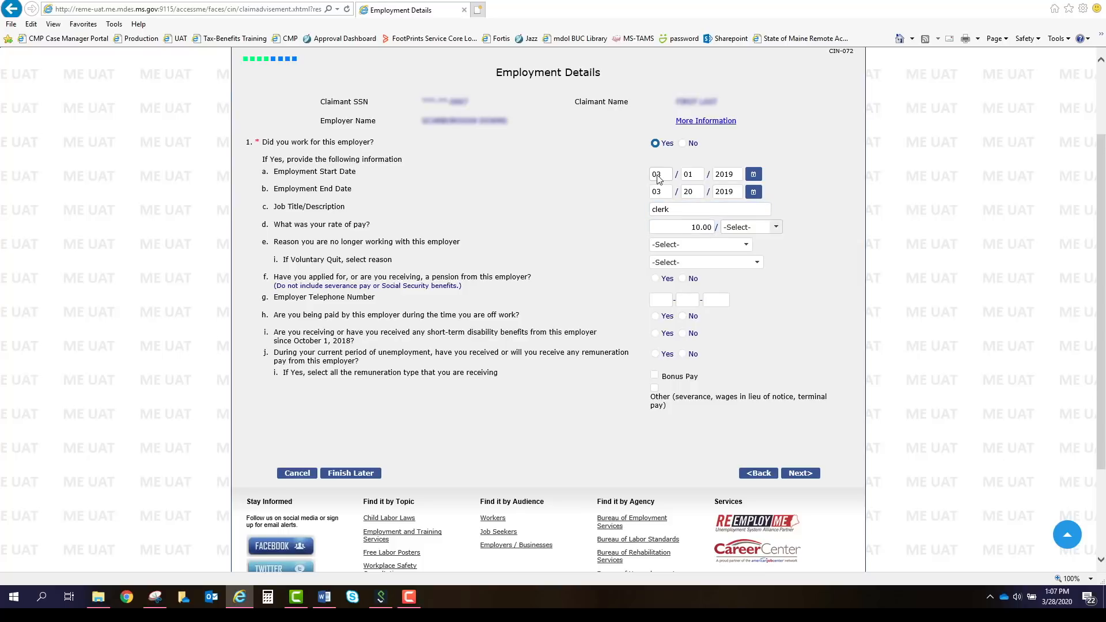
left_click(773, 230)
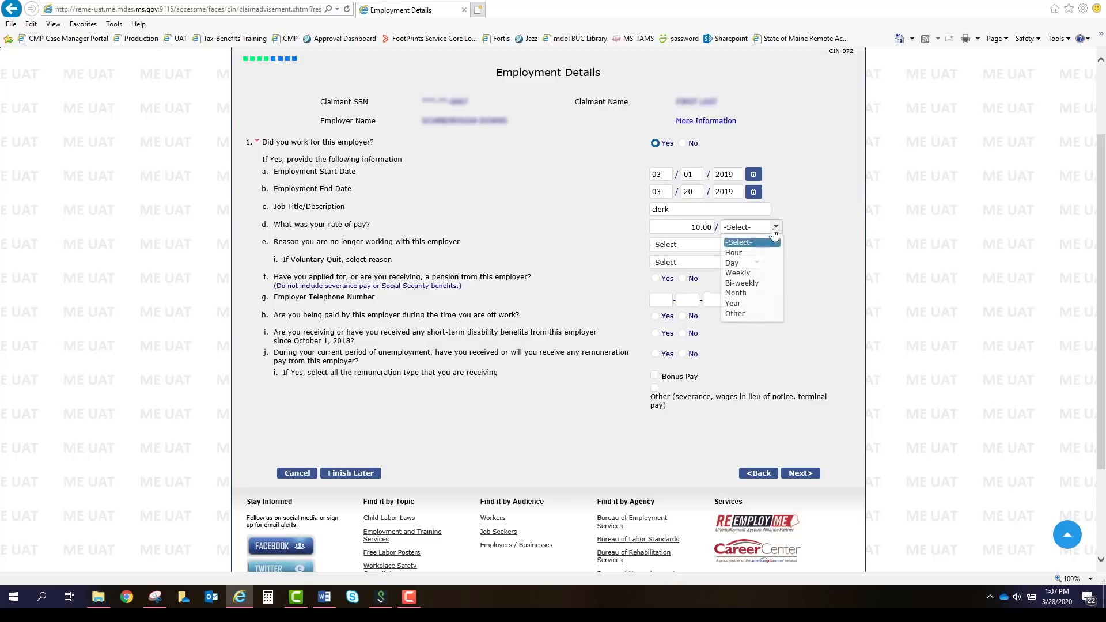
left_click(765, 253)
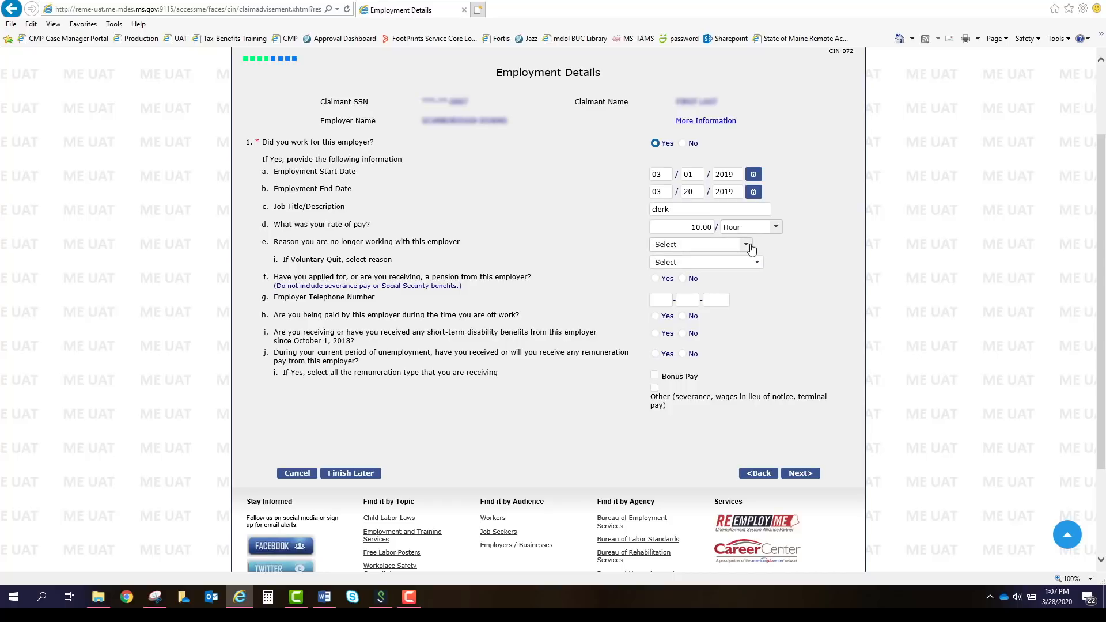
Set the reason for leaving to Lack of work / Laid off.
left_click(747, 247)
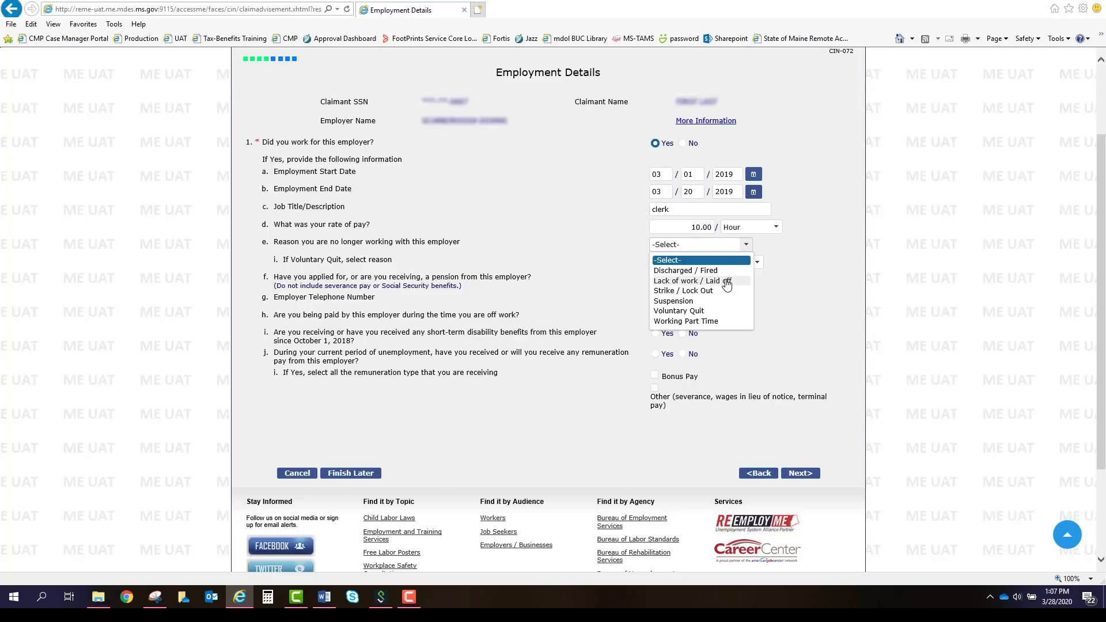
left_click(708, 311)
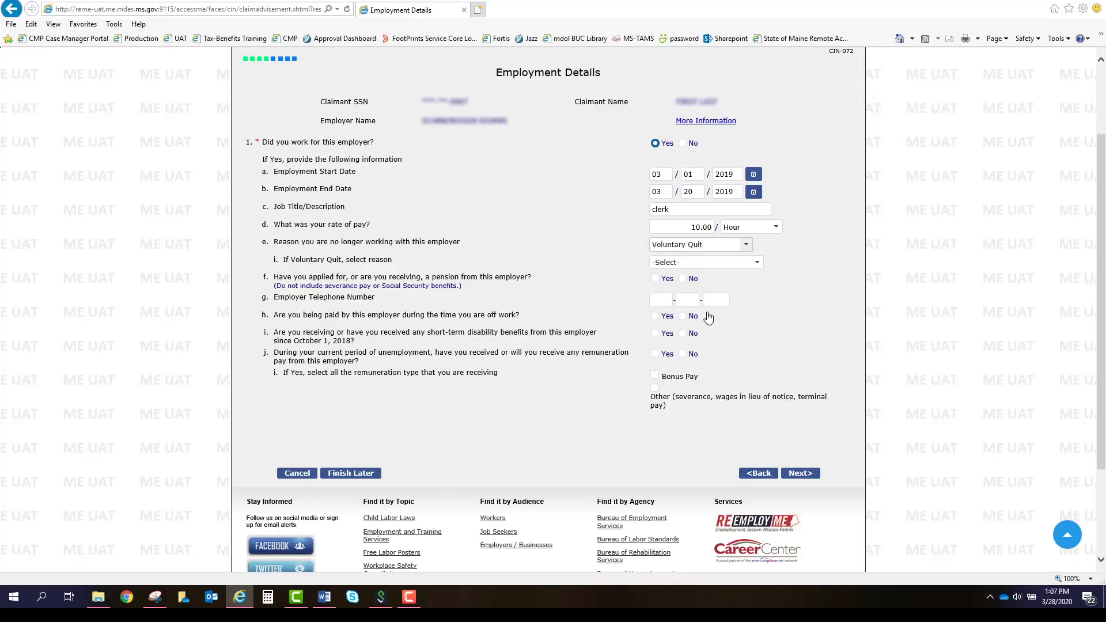
left_click(757, 264)
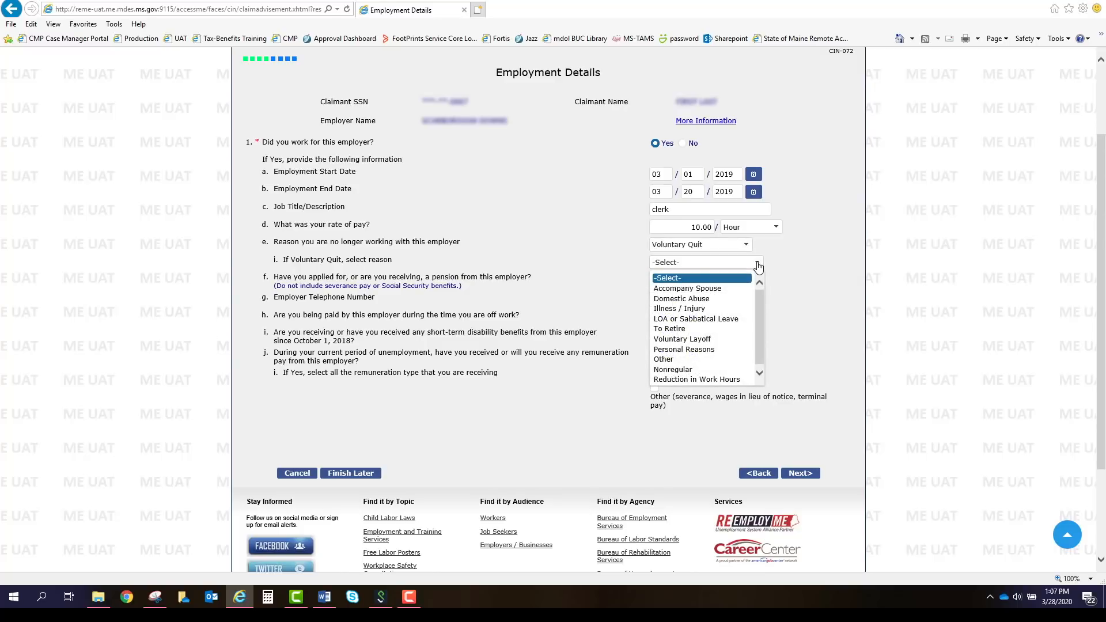
left_click(756, 263)
left_click(747, 246)
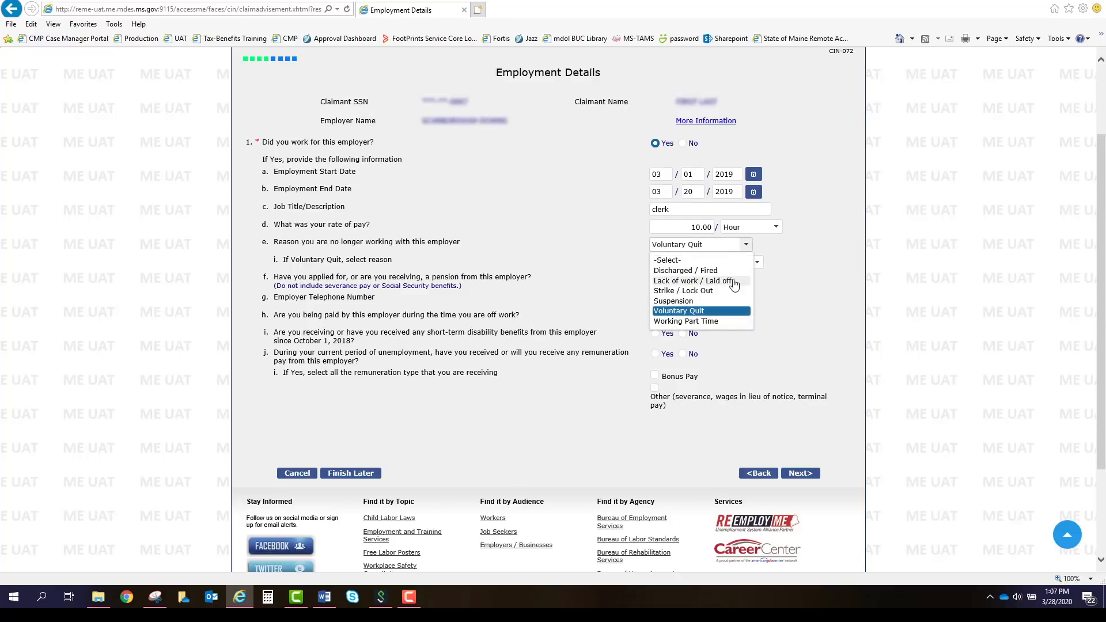
left_click(733, 282)
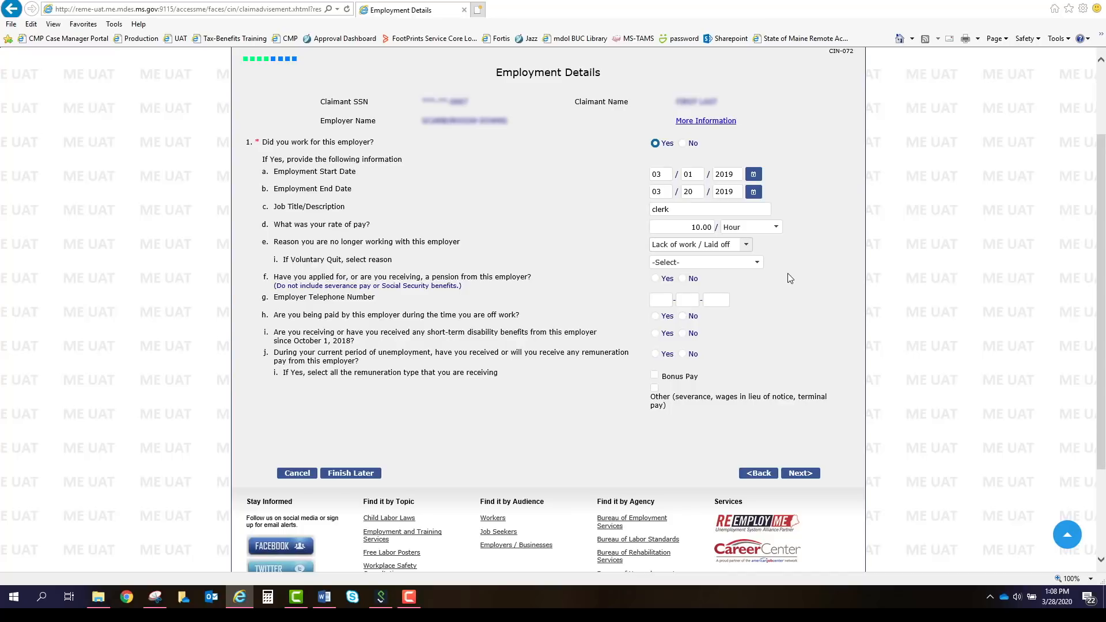
Answer No to pension, paid-while-off, disability and other remuneration, and enter the employer's phone number.
left_click(685, 281)
left_click(663, 302)
type("207111111111")
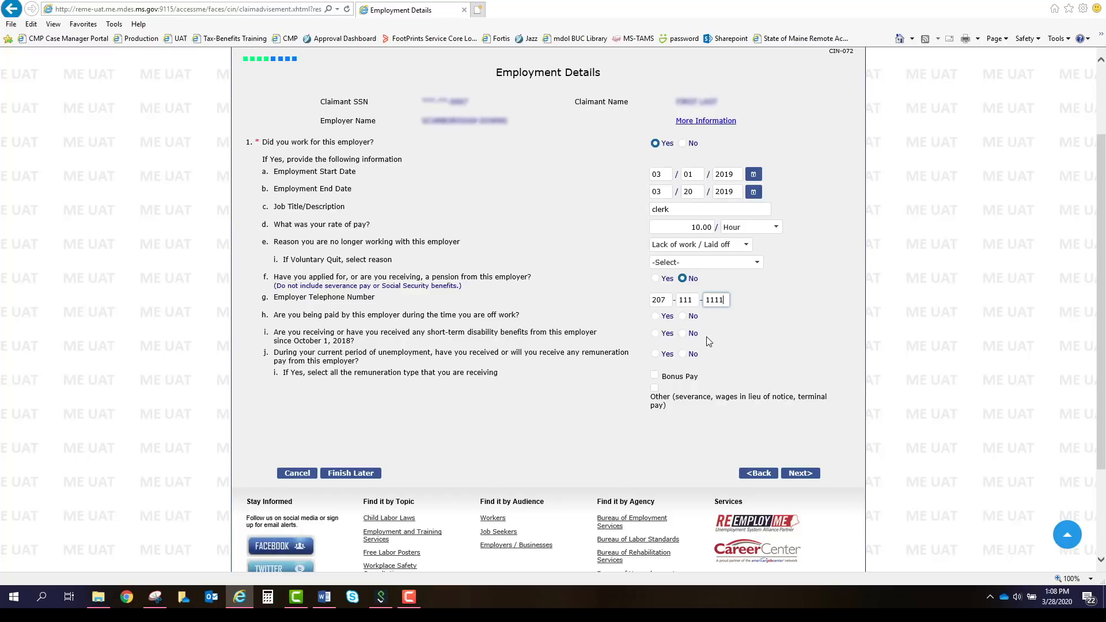
left_click(685, 317)
left_click(694, 335)
left_click(682, 354)
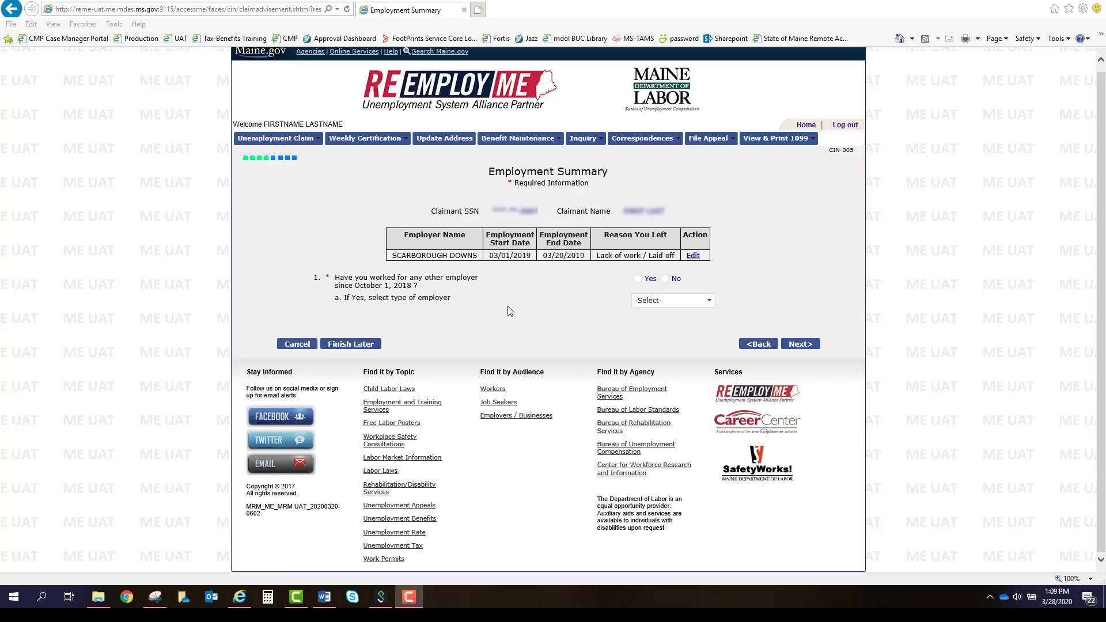
Answer No to working for another employer, leave employer type at -Select-, and continue.
left_click(637, 278)
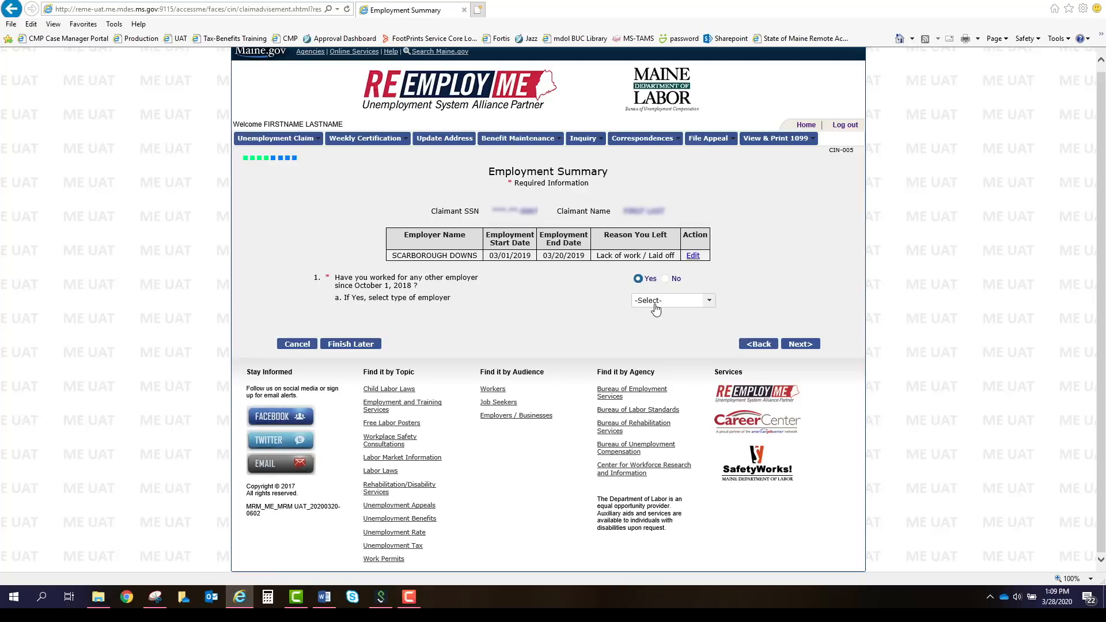
left_click(656, 302)
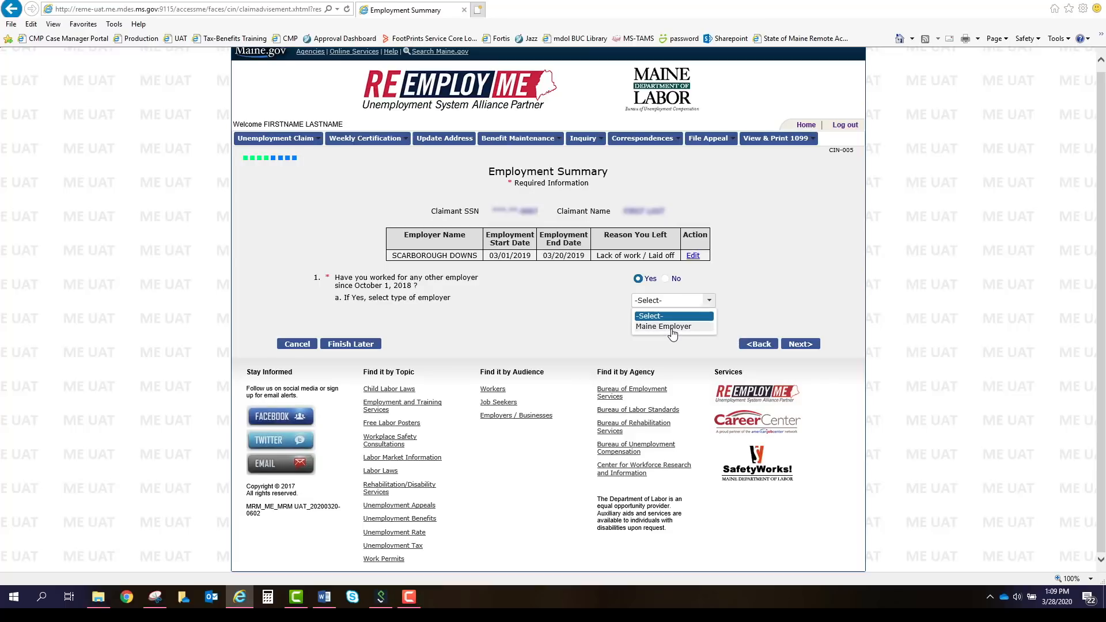
left_click(673, 328)
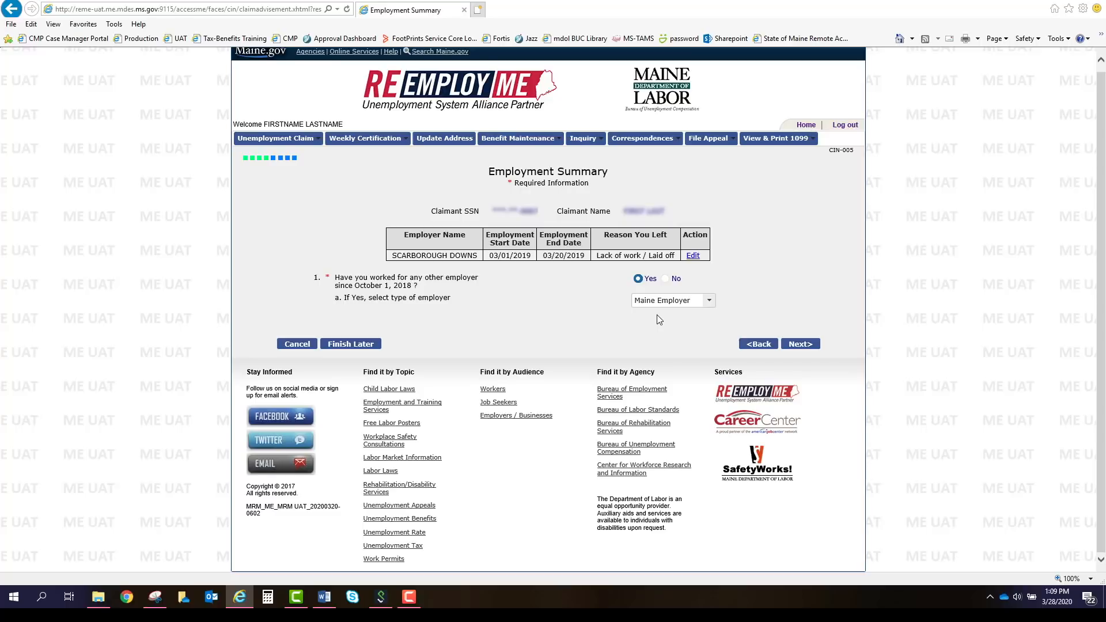
left_click(665, 279)
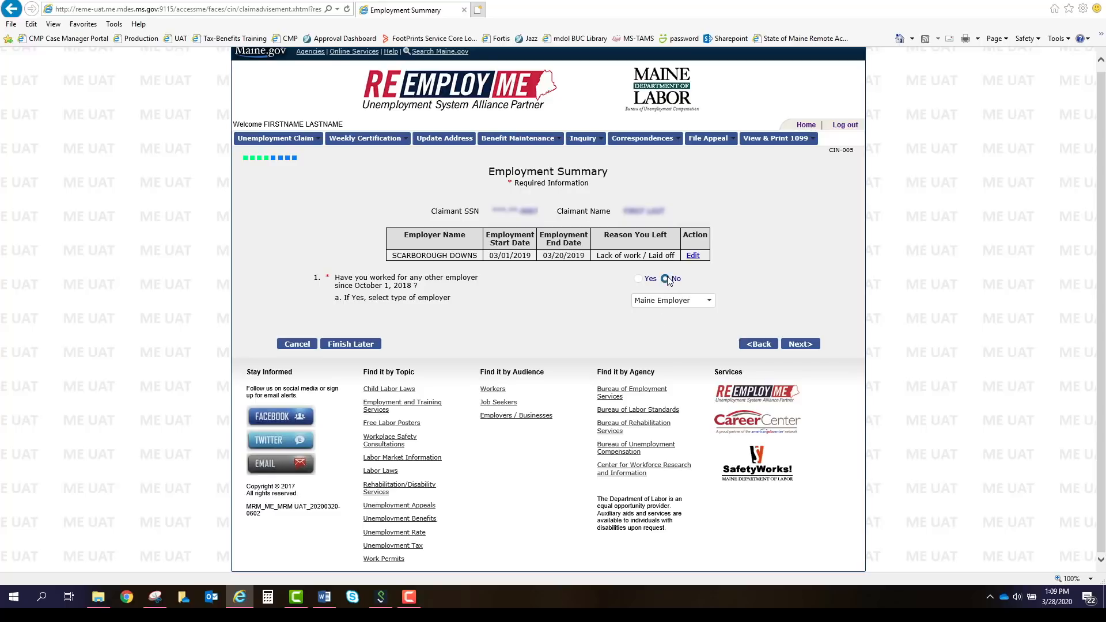
left_click(704, 301)
left_click(669, 317)
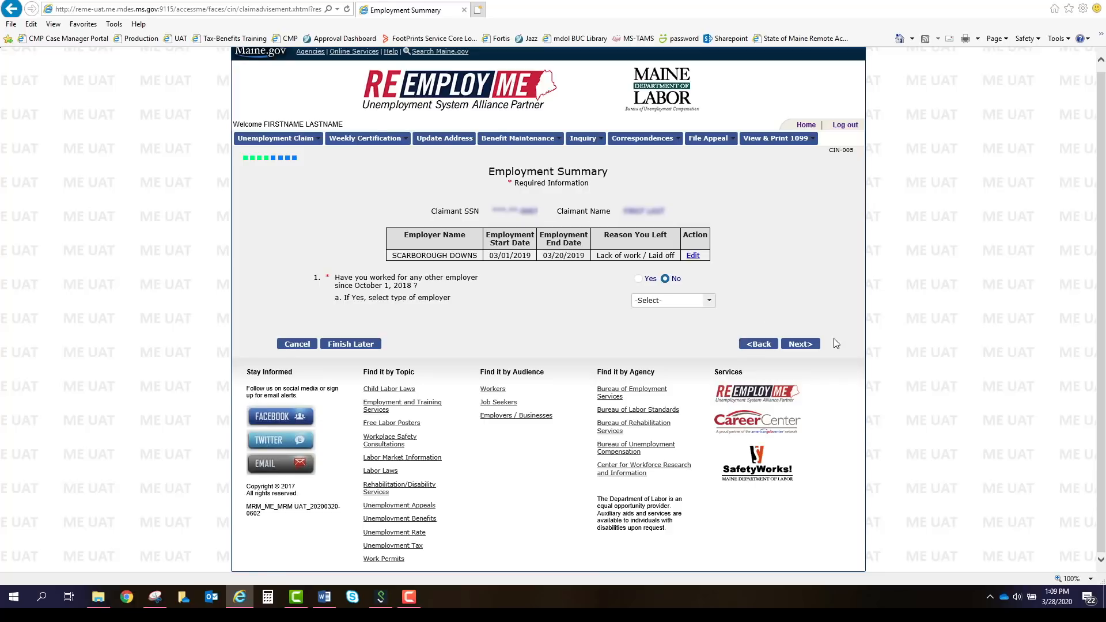
left_click(799, 344)
Answer No to self-employment, corporate officer, commission, athlete, refused work, school and medical condition.
scroll(825, 270, "down", 3)
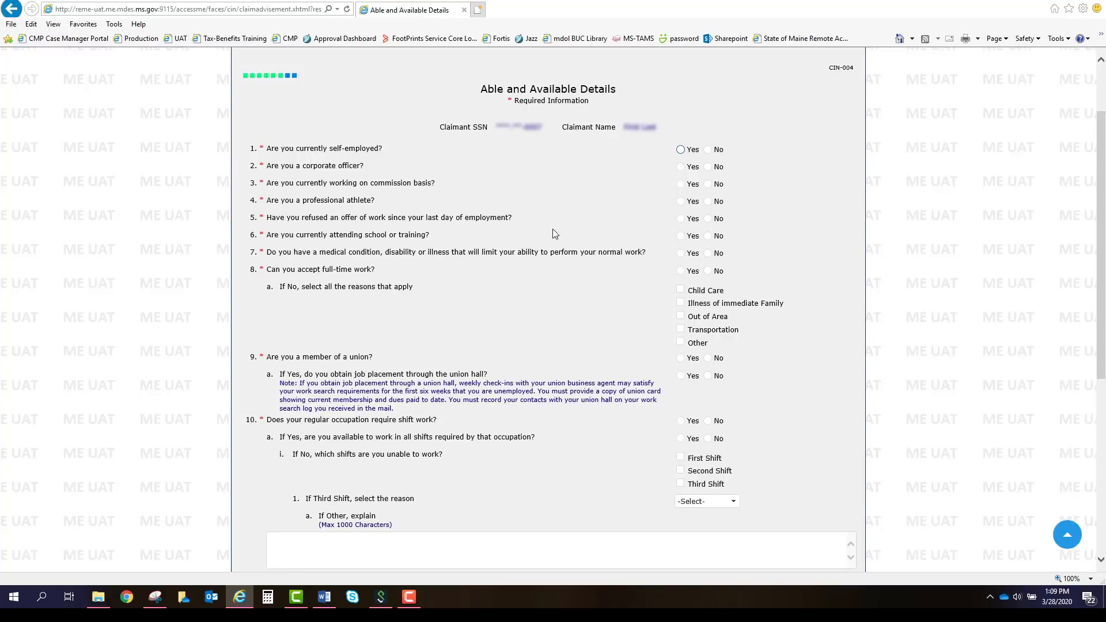
left_click(711, 150)
left_click(718, 168)
left_click(719, 185)
left_click(720, 203)
left_click(722, 223)
left_click(722, 242)
left_click(714, 255)
Answer Yes to accepting full-time work and No to union membership and shift work.
left_click(713, 275)
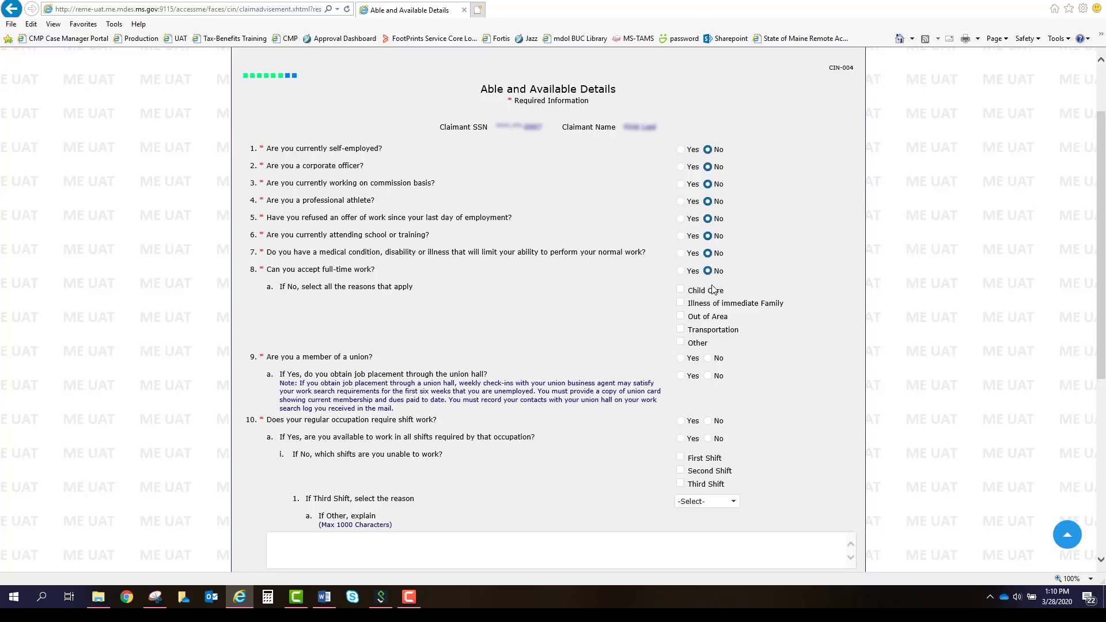
left_click(680, 289)
left_click(681, 303)
left_click(680, 302)
left_click(680, 289)
left_click(708, 272)
left_click(680, 271)
left_click(708, 358)
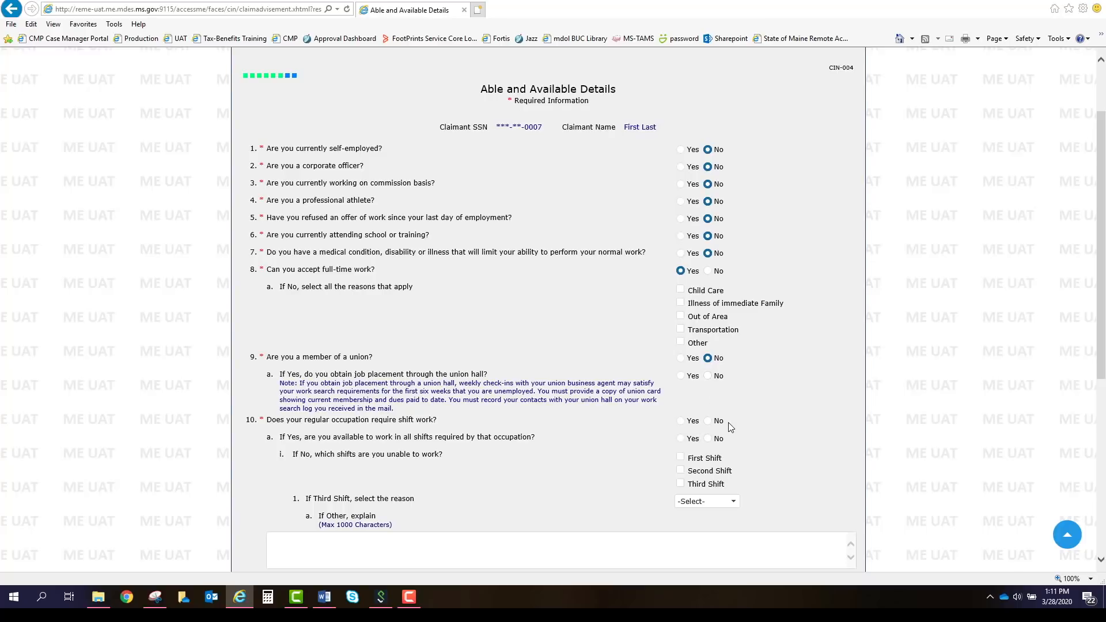
left_click(691, 426)
left_click(716, 422)
Enter 40 normal weekly hours and 40 available hours, then submit the page.
scroll(748, 427, "down", 2)
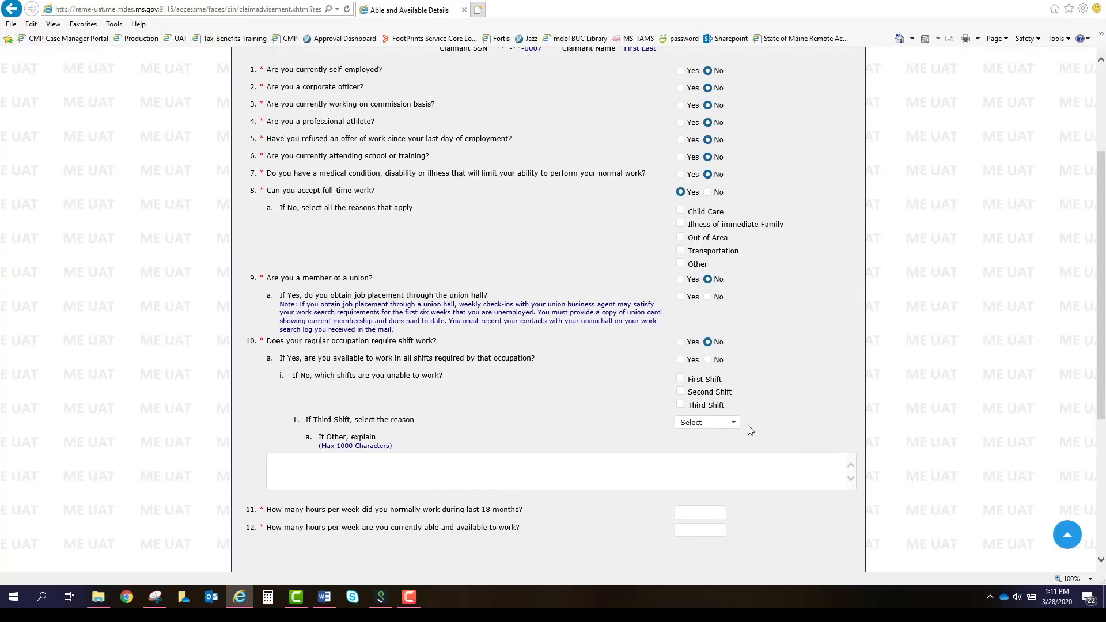
scroll(748, 426, "down", 2)
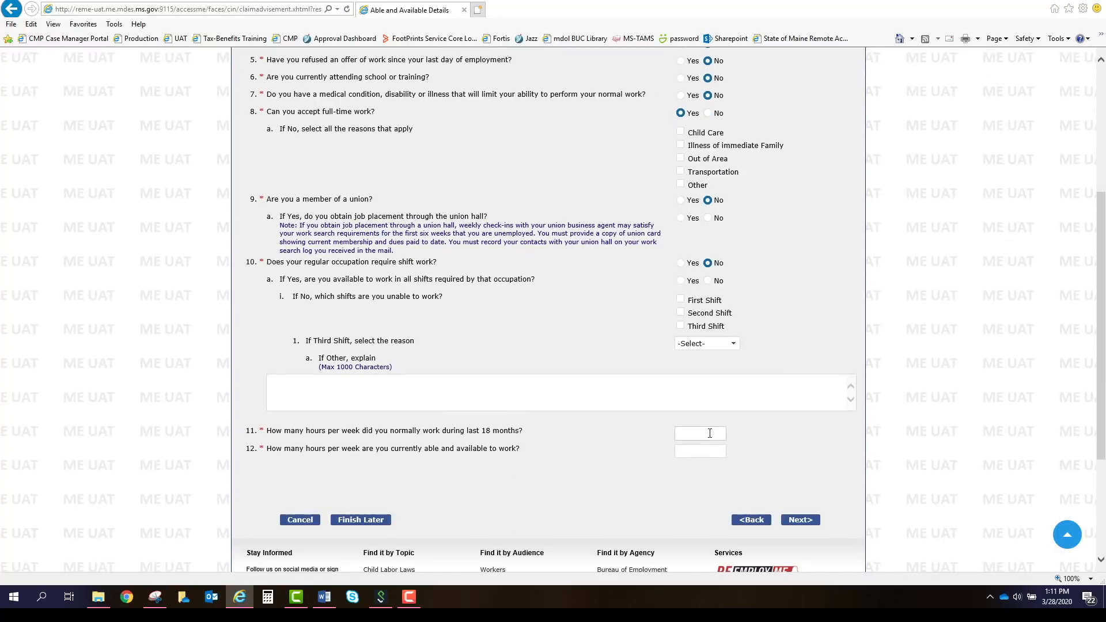
left_click(710, 433)
type("40")
key("Tab")
type("40")
key("Tab")
left_click(813, 520)
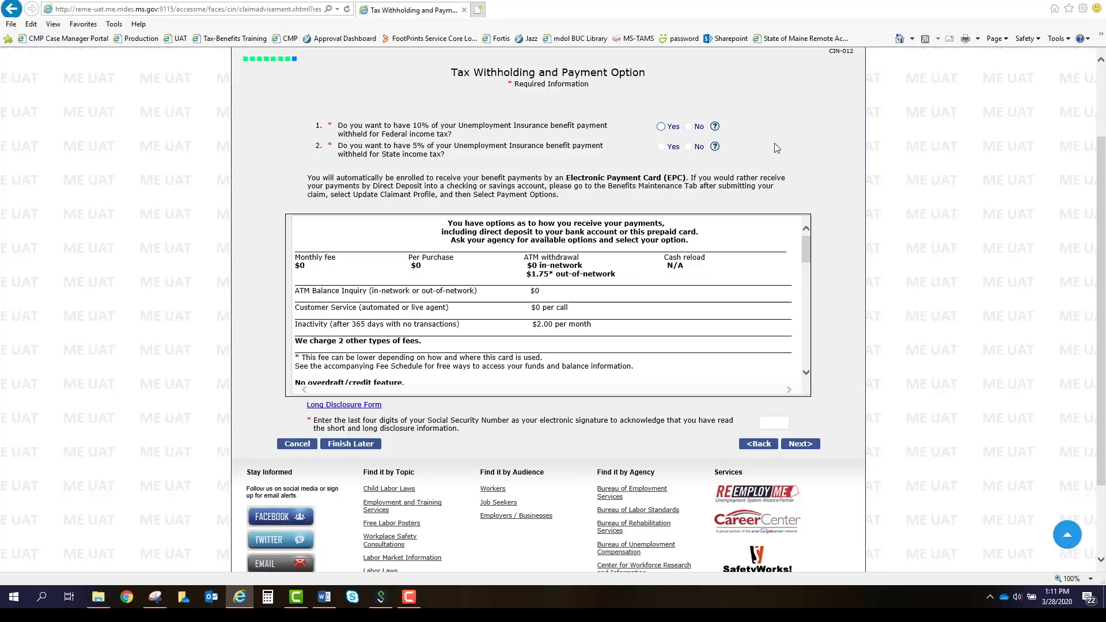
Answer Yes to 10% federal and 5% state withholding, then open the Long Disclosure Form.
left_click(672, 126)
left_click(671, 147)
scroll(806, 373, "down", 10)
scroll(806, 374, "down", 10)
scroll(806, 374, "down", 3)
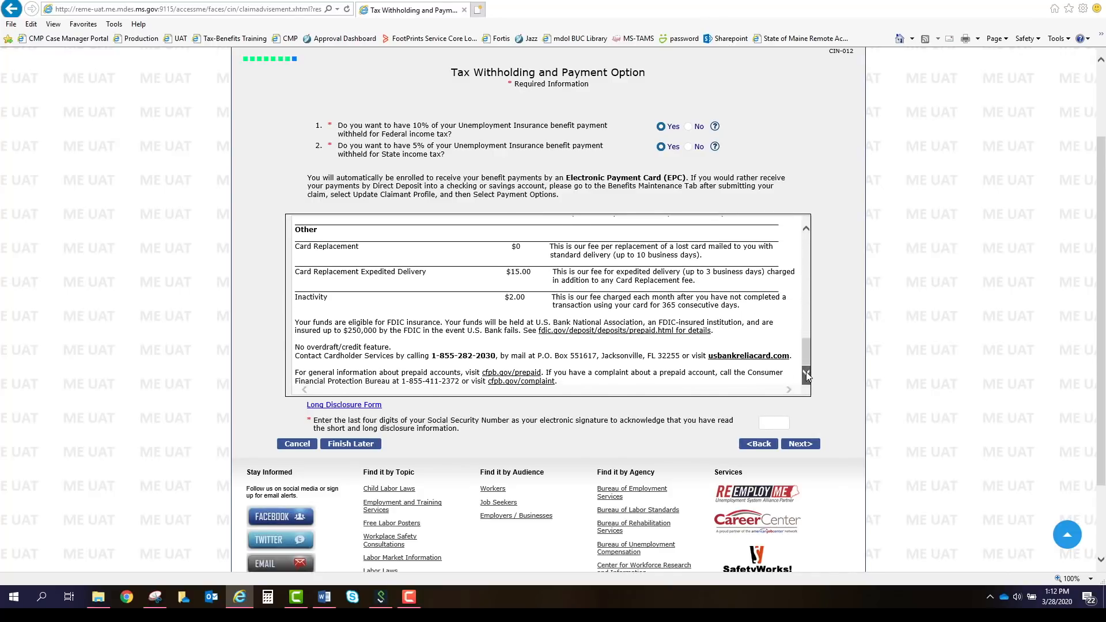
left_click(355, 405)
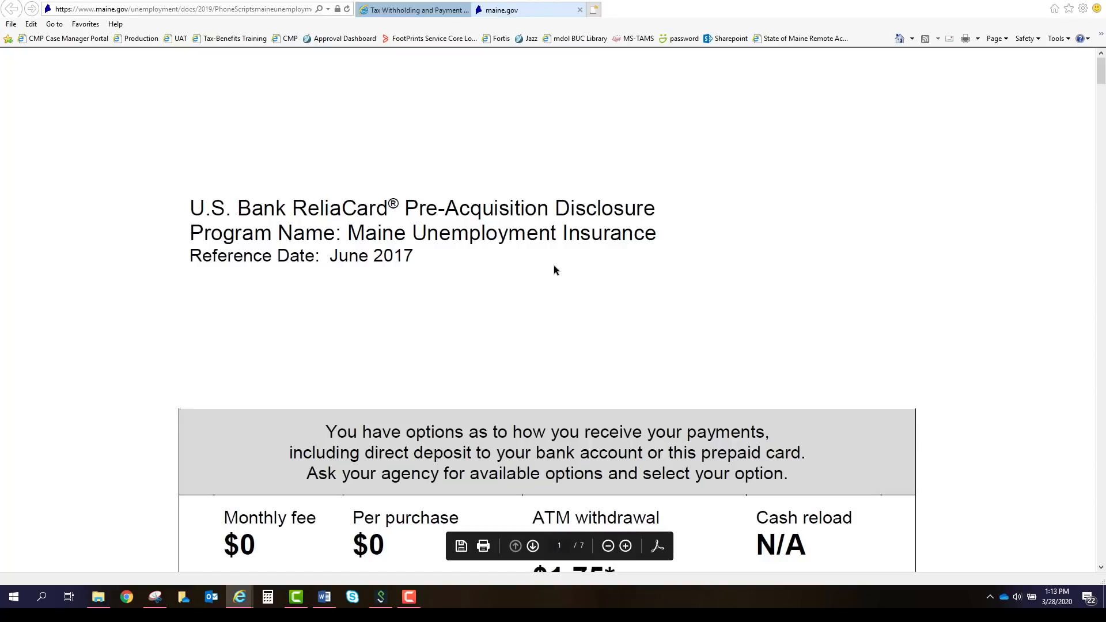
Scroll through the ReliaCard long disclosure PDF, then close its maine.gov tab.
scroll(554, 269, "down", 3)
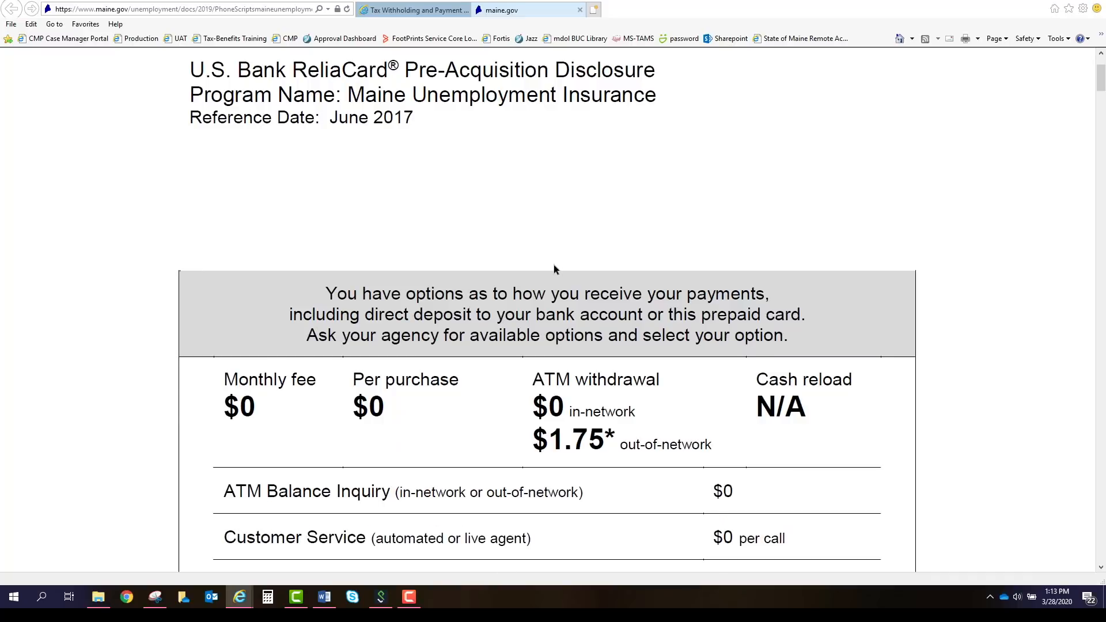
scroll(554, 269, "down", 3)
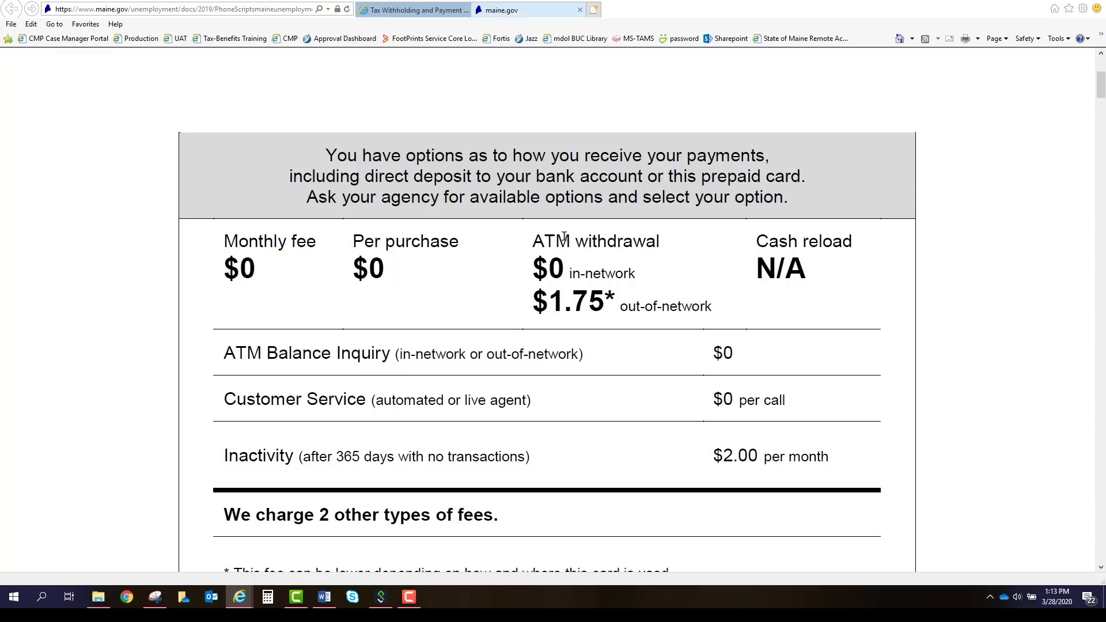
left_click(580, 11)
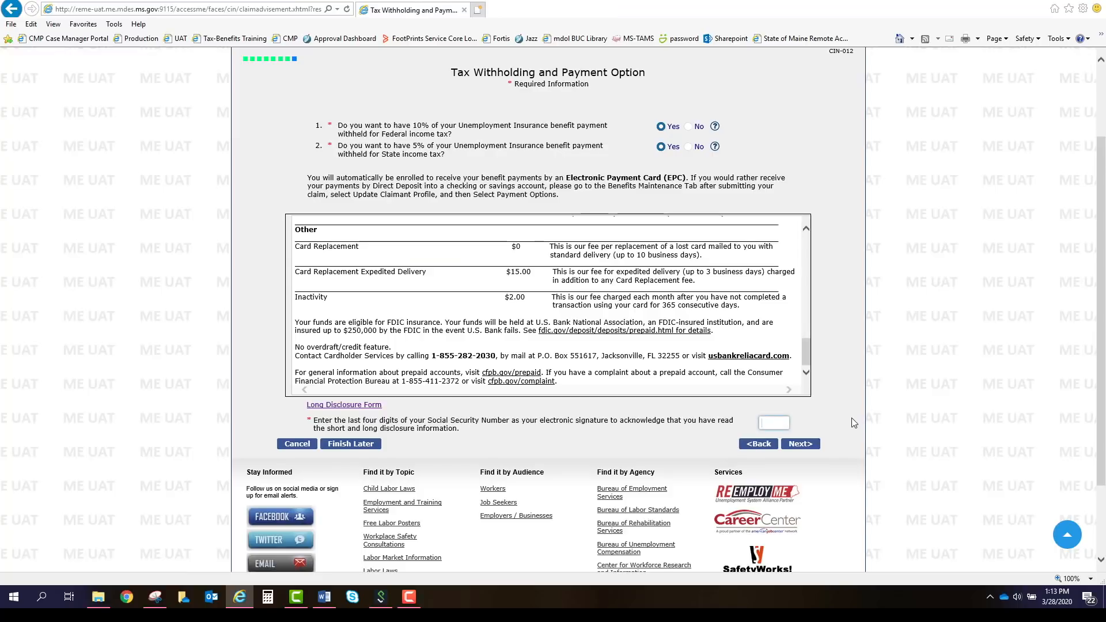
Enter the last four SSN digits as the disclosure signature and go to Benefit Rights Information.
type("1234")
left_click(807, 445)
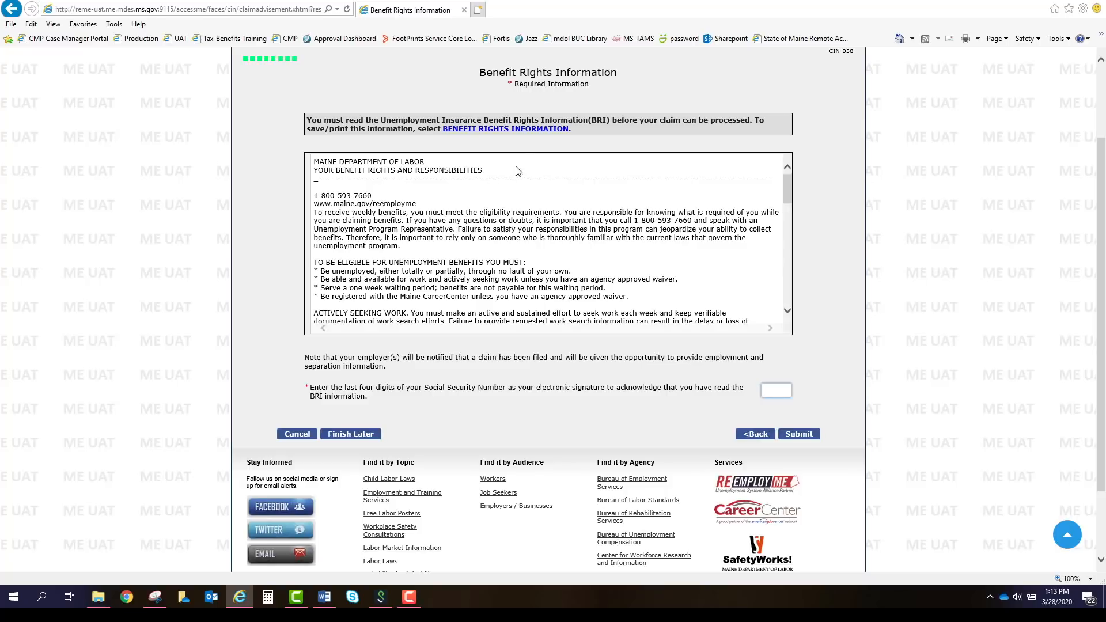
left_click(533, 129)
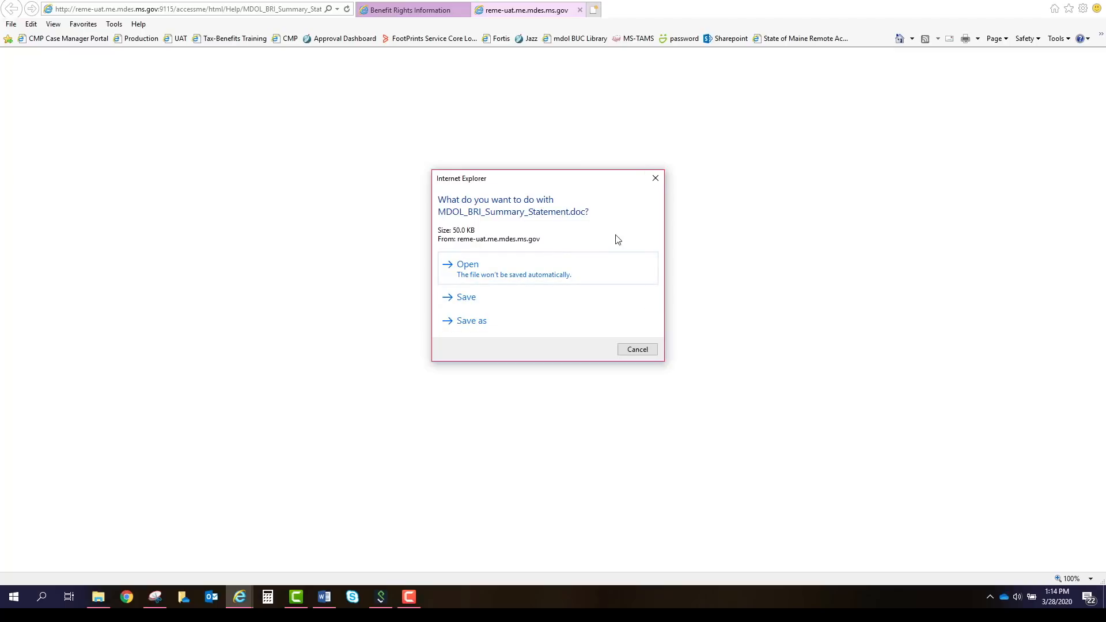
left_click(655, 180)
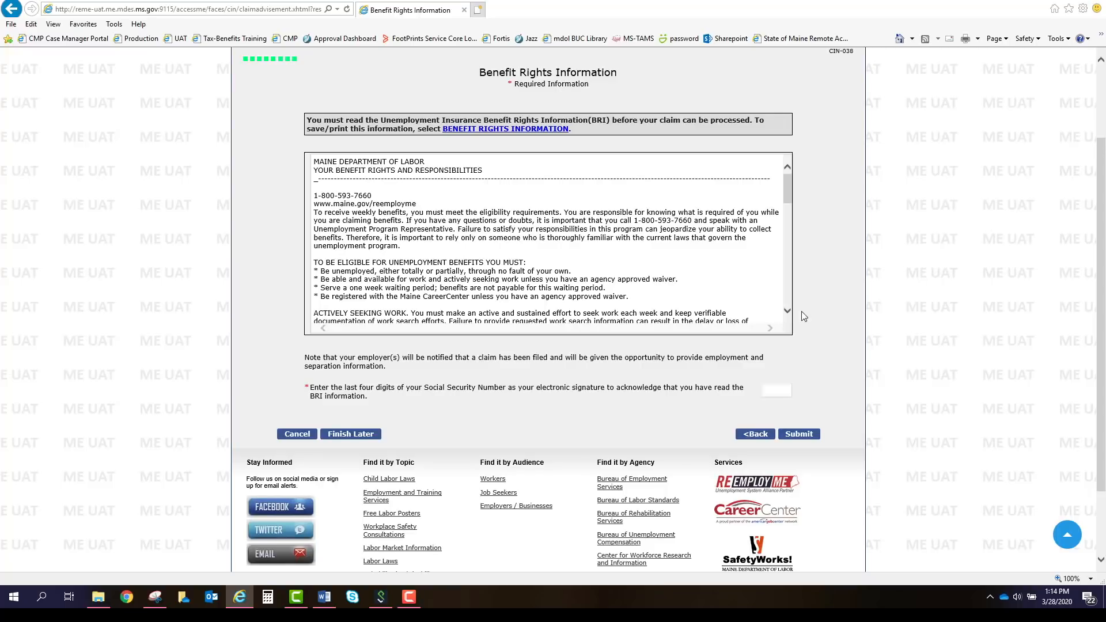
Read the benefit rights text, sign with the last four SSN digits, and submit the claim.
scroll(787, 310, "down", 10)
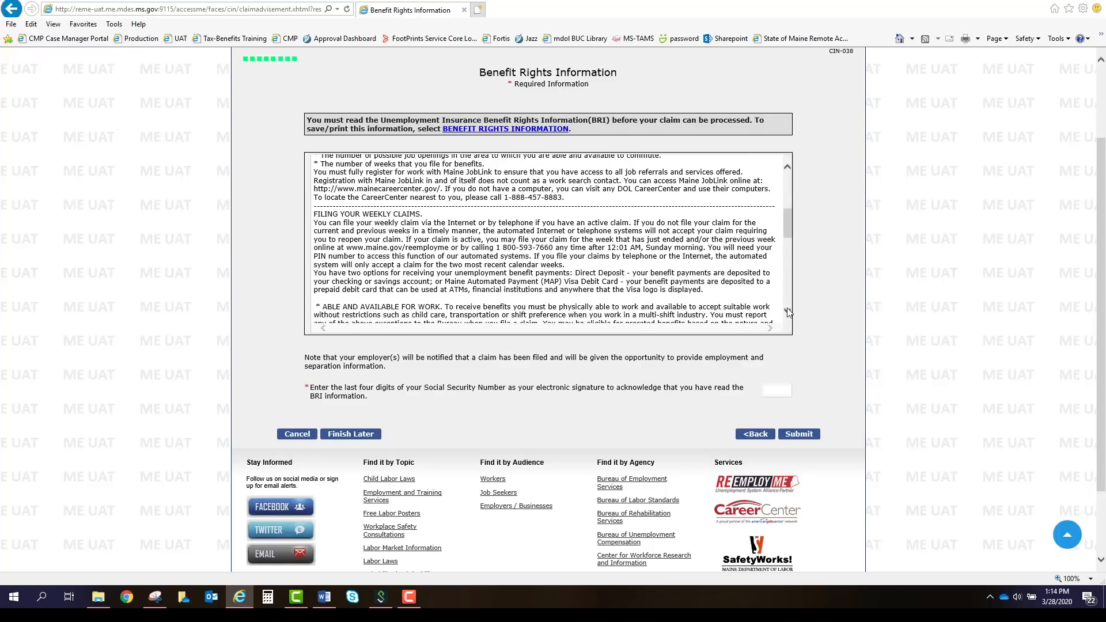
scroll(787, 312, "down", 19)
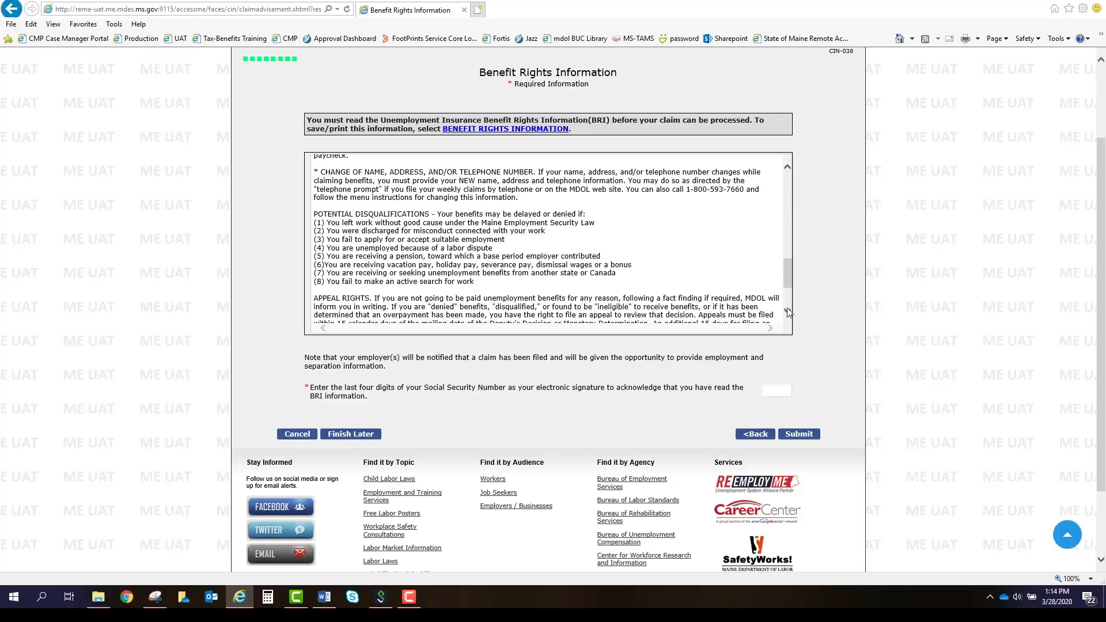
scroll(787, 312, "down", 2)
left_click(766, 388)
type("0001")
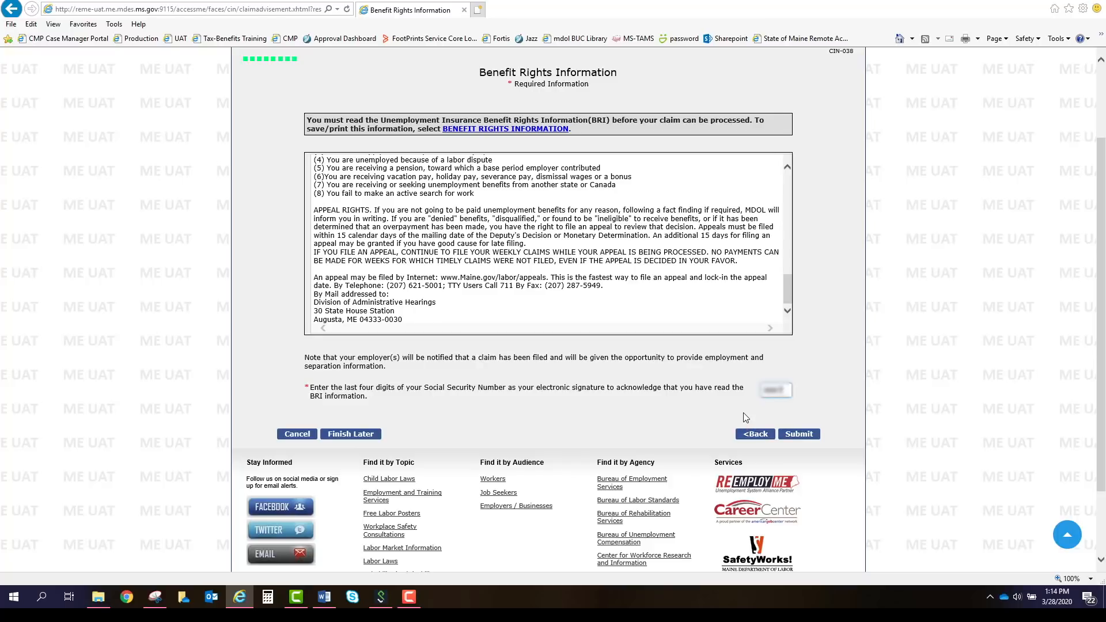
left_click(805, 436)
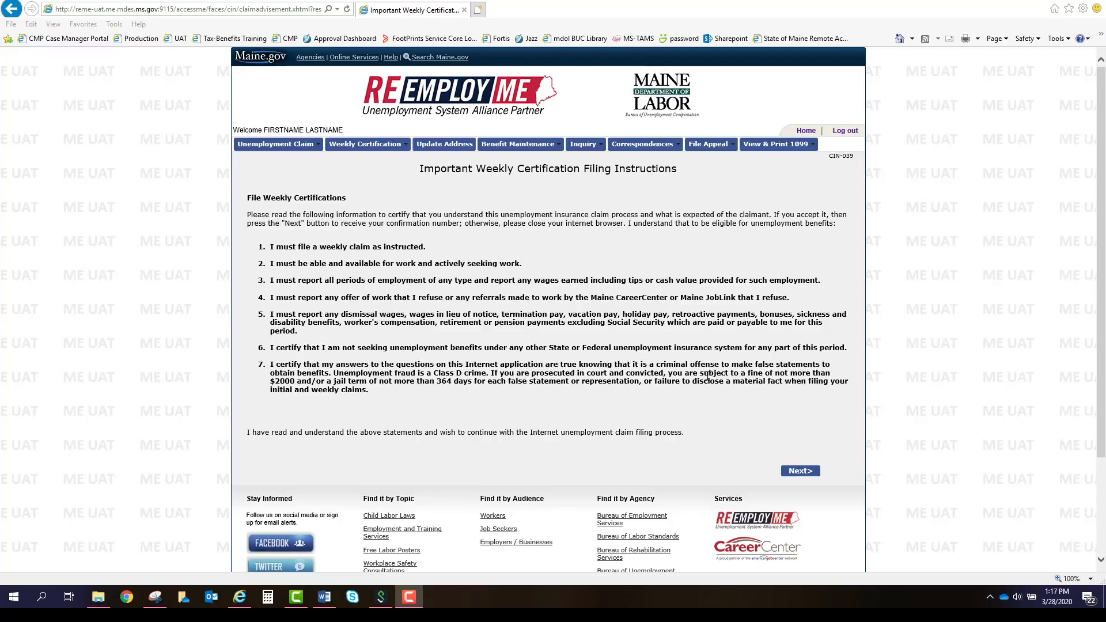
Accept the Weekly Certification Filing Instructions with Next> and wait for processing.
left_click(812, 472)
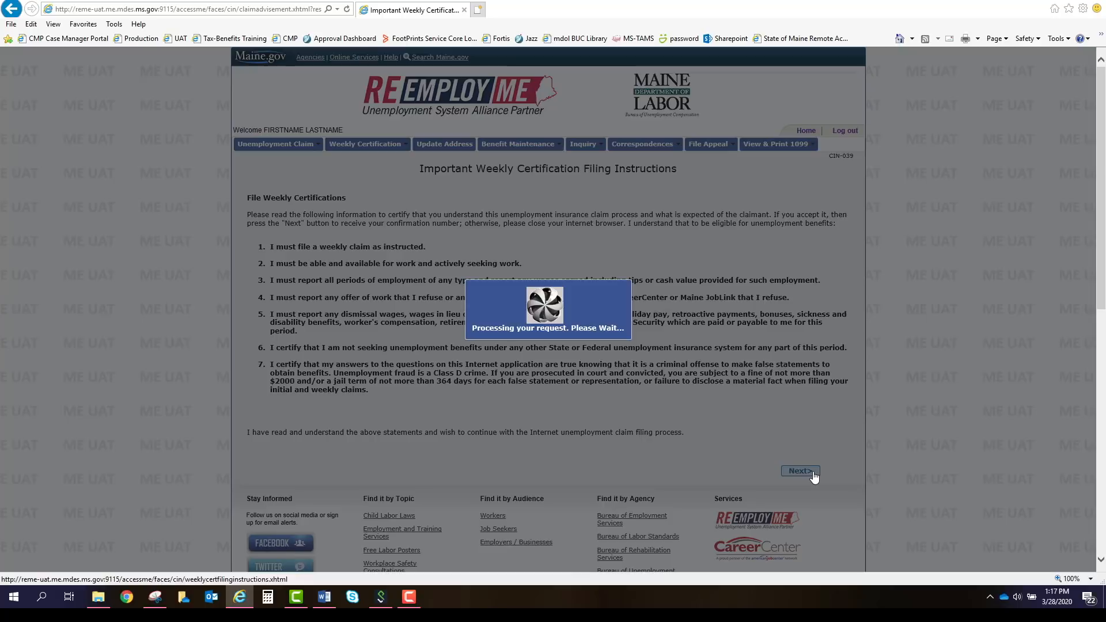